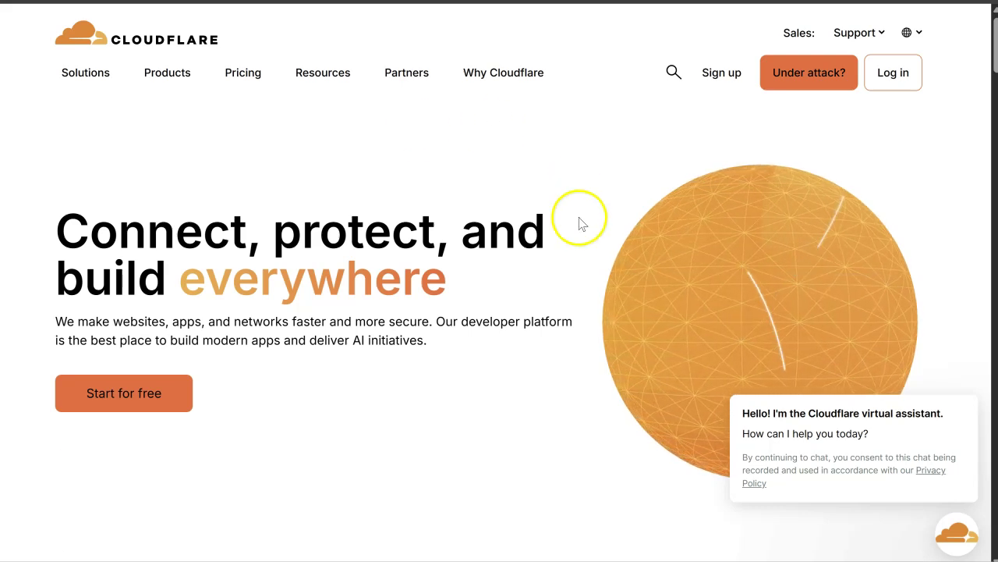
Step: Open Cloudflare's plans page and browse the plan options
click(723, 89)
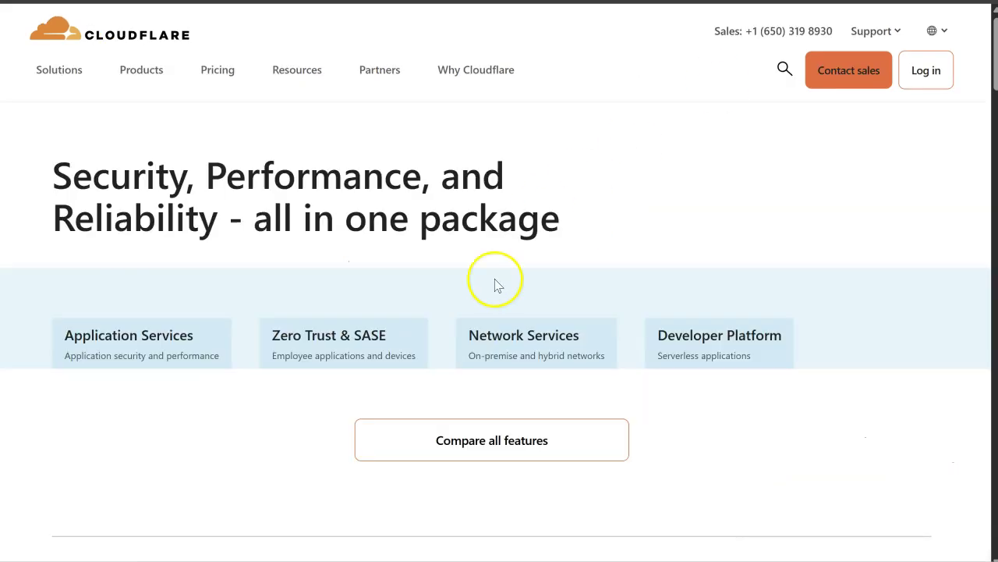
scroll(495, 283, down, 6)
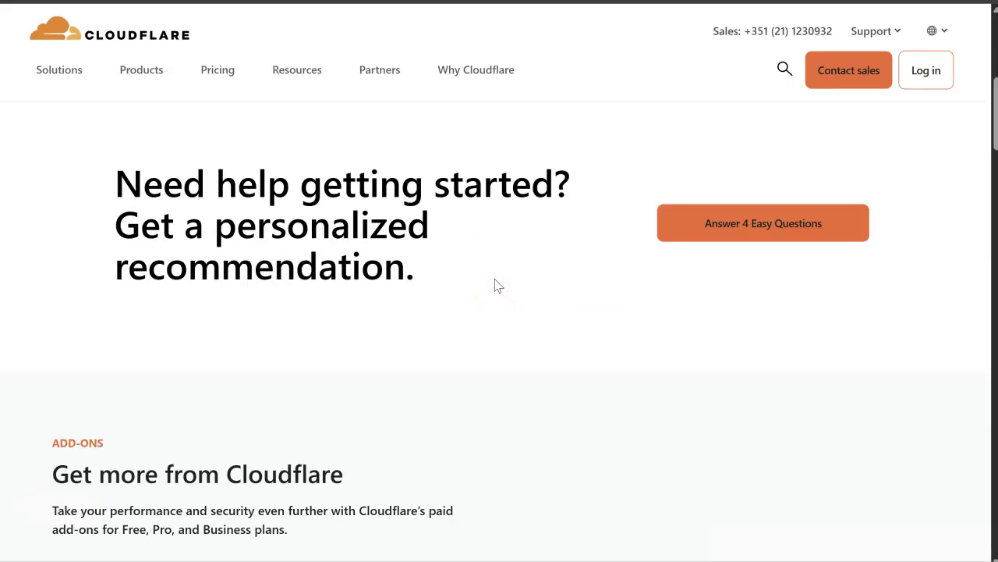
scroll(495, 284, down, 5)
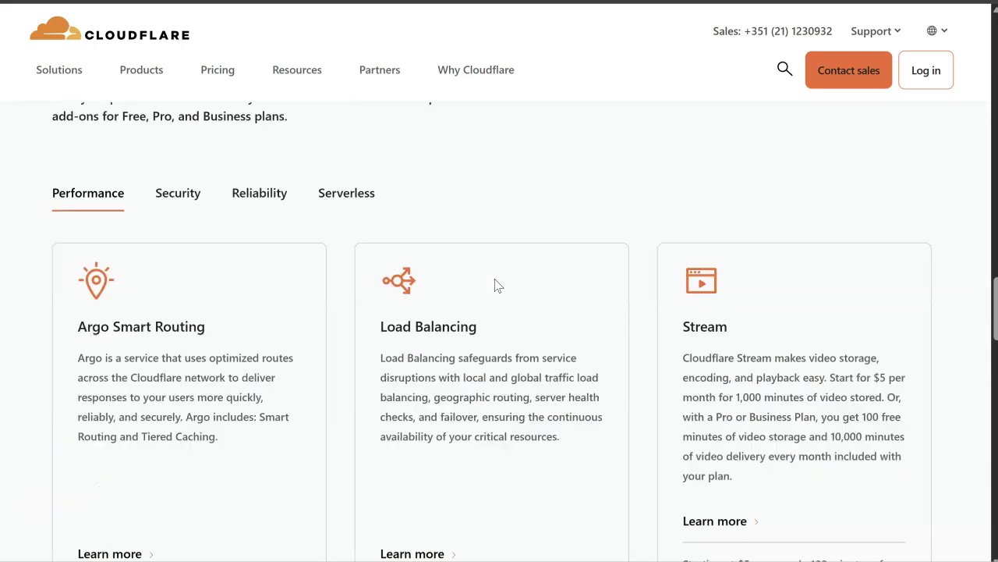
scroll(495, 284, up, 10)
scroll(495, 284, up, 10)
scroll(495, 284, up, 3)
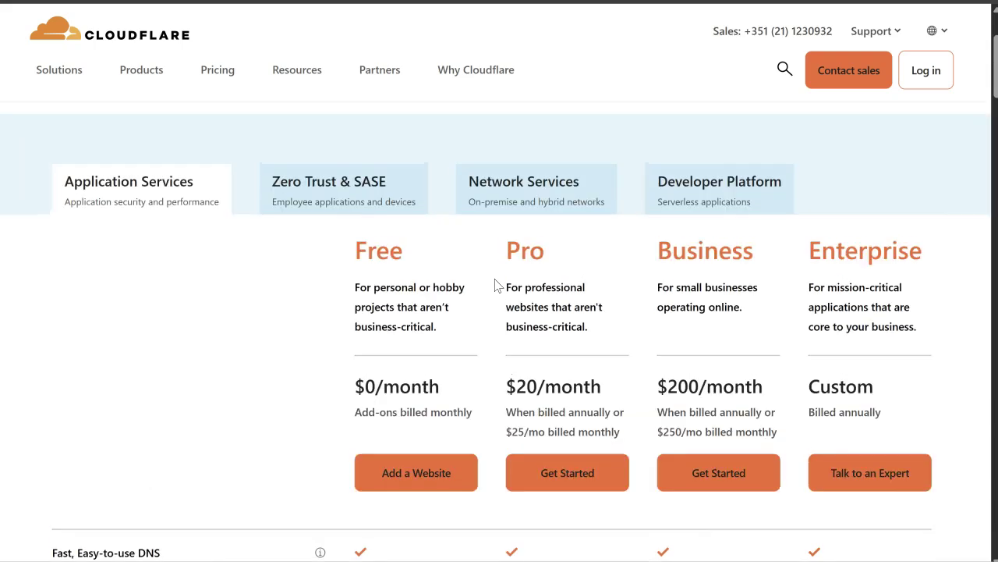
scroll(495, 284, down, 3)
scroll(494, 284, up, 1)
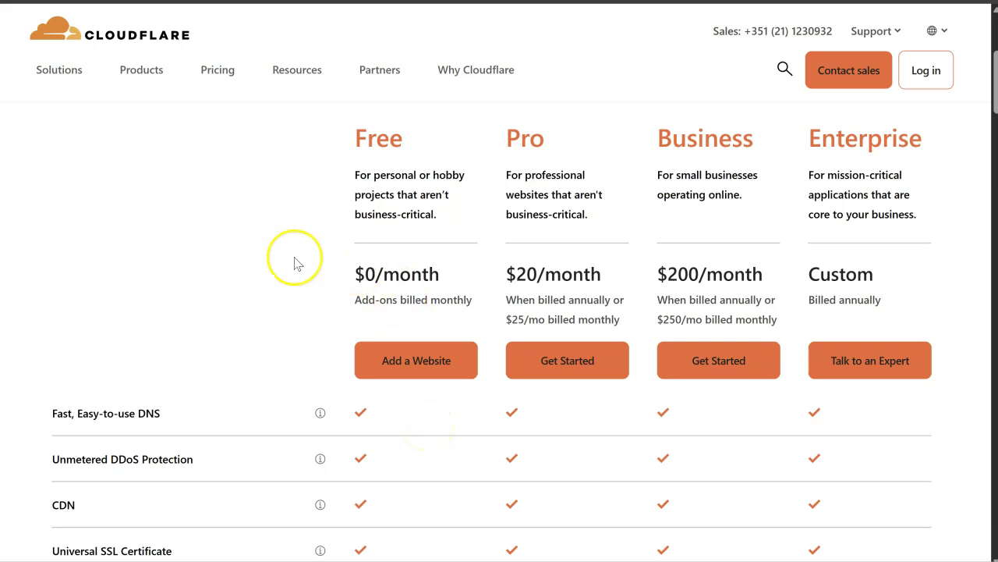
scroll(296, 263, down, 1)
scroll(296, 264, up, 1)
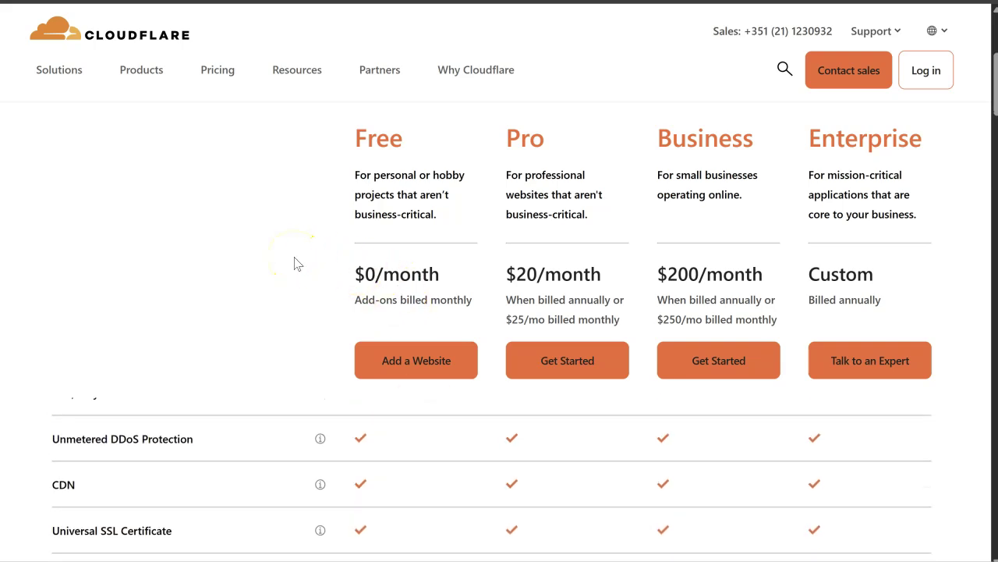
scroll(297, 263, up, 1)
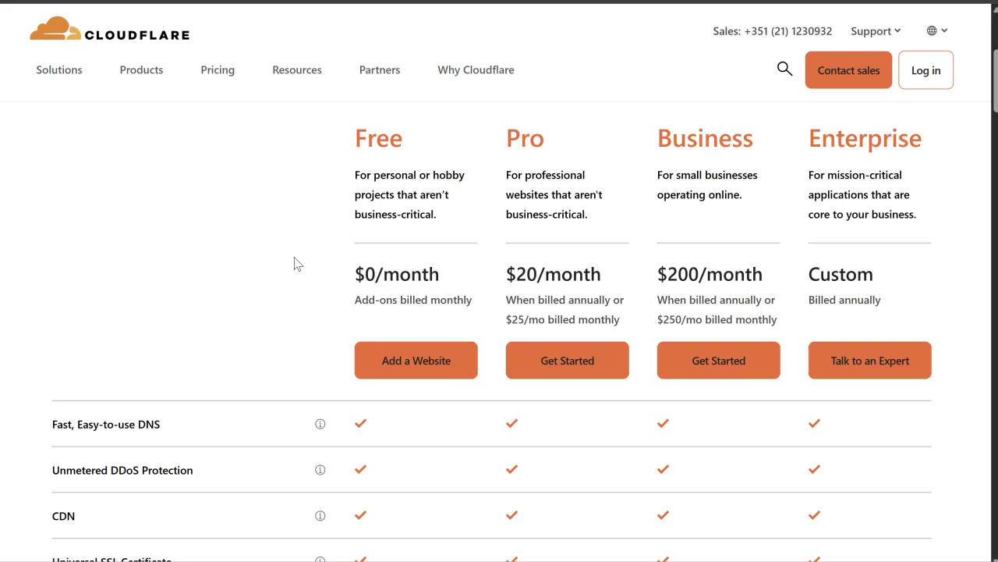
scroll(296, 264, down, 1)
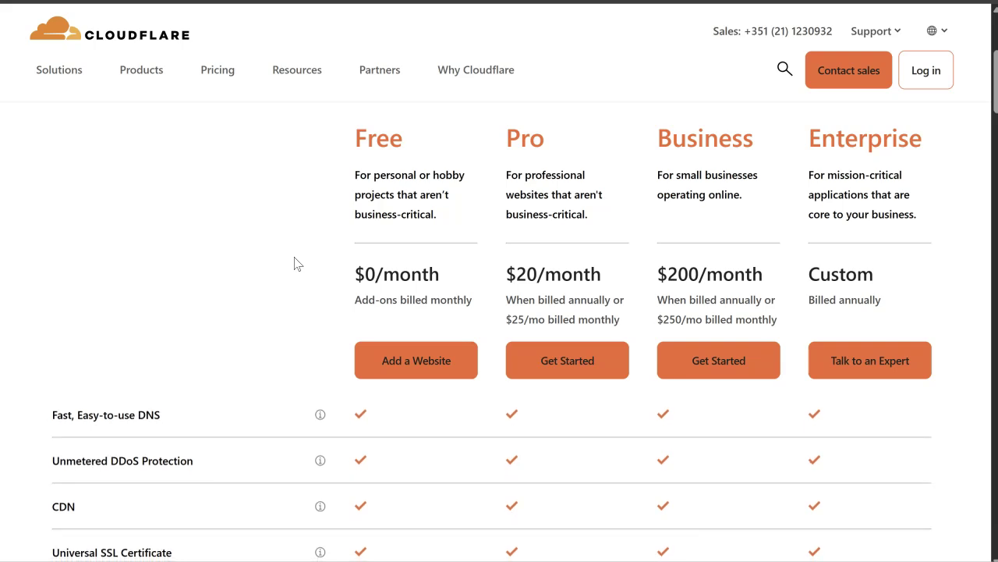
scroll(296, 264, up, 1)
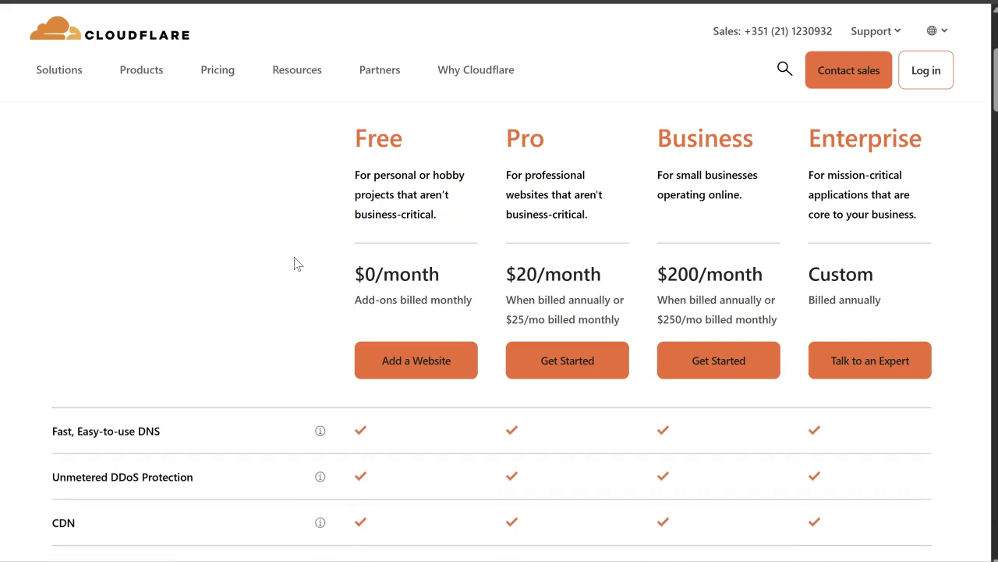
Step: Scroll past the add-ons section to the Free, Pro, Business and Enterprise pricing table
click(383, 238)
scroll(383, 238, down, 1)
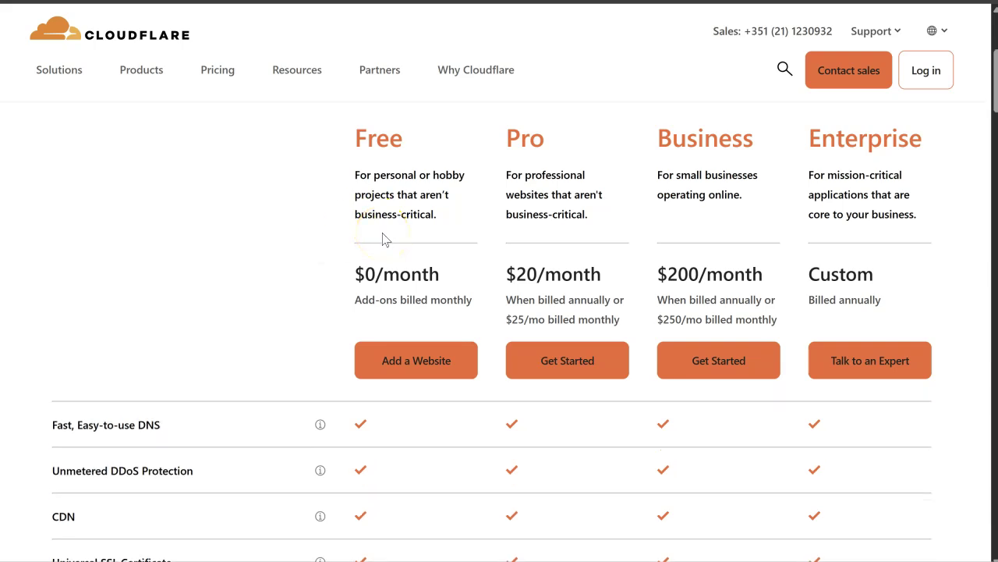
click(287, 370)
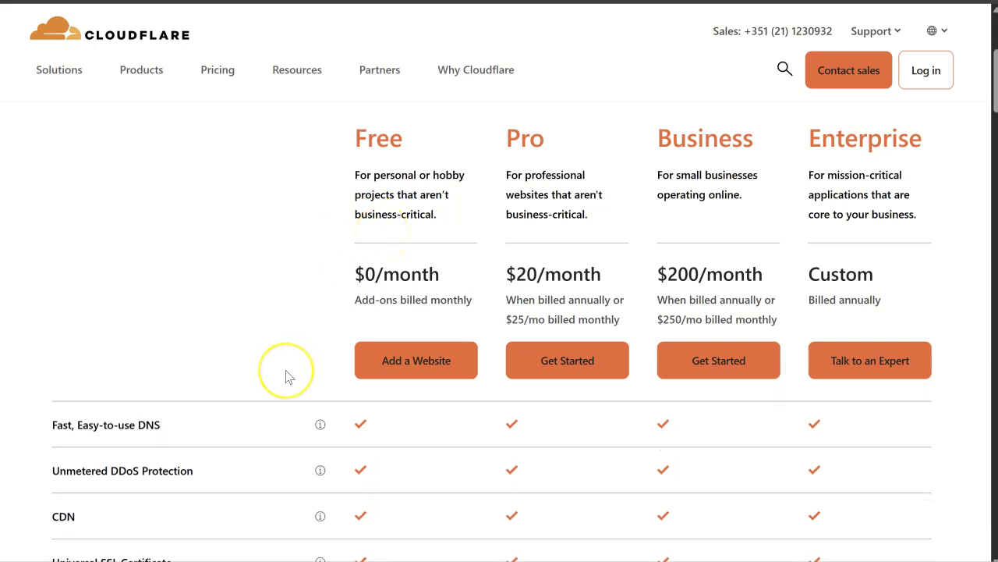
scroll(286, 377, down, 1)
click(260, 409)
scroll(265, 426, down, 2)
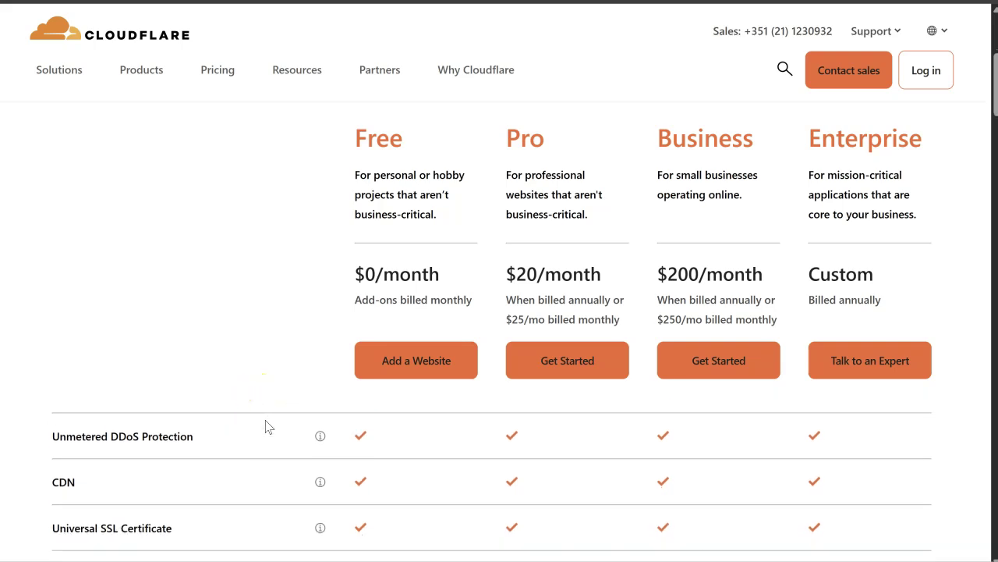
scroll(266, 425, down, 1)
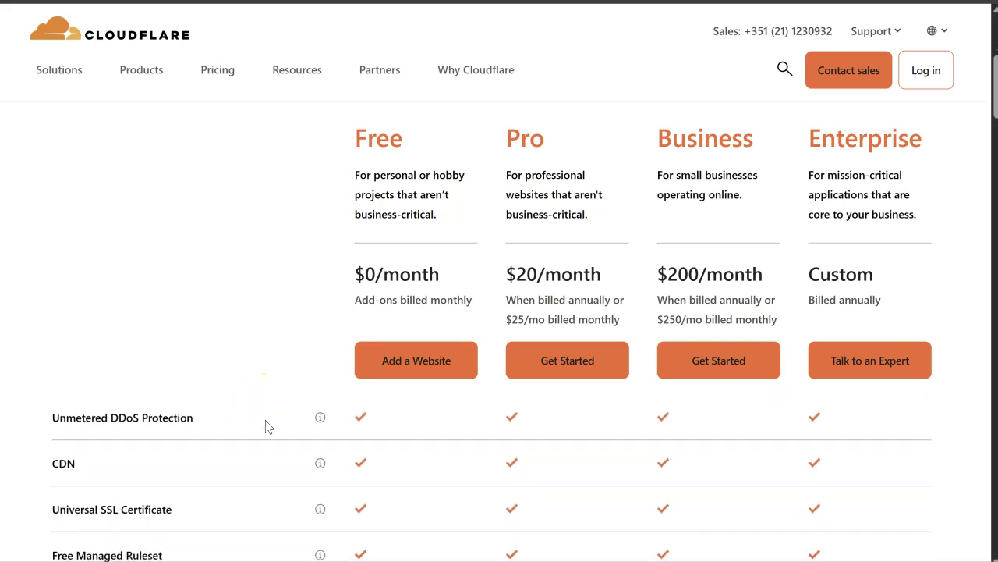
scroll(266, 425, down, 2)
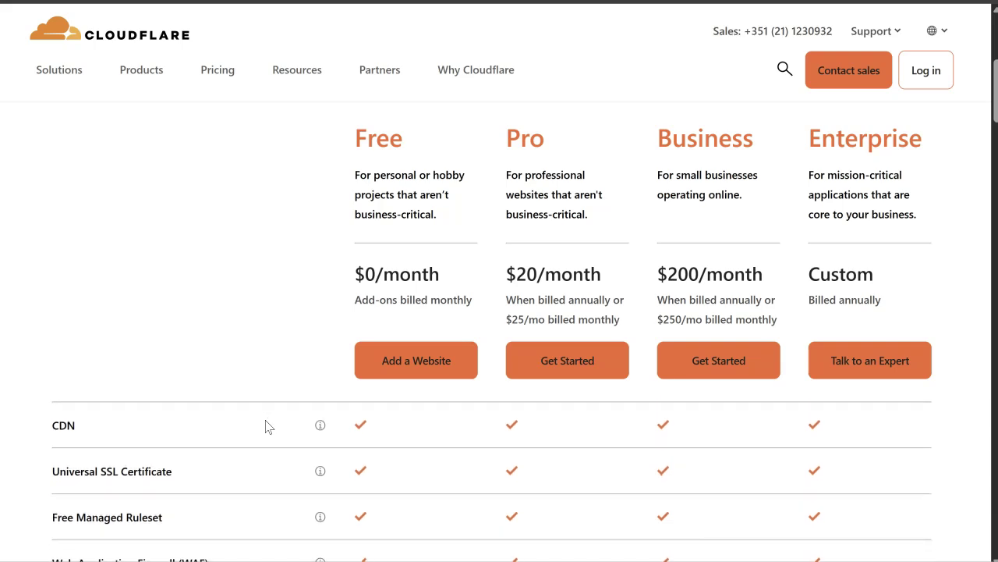
click(252, 436)
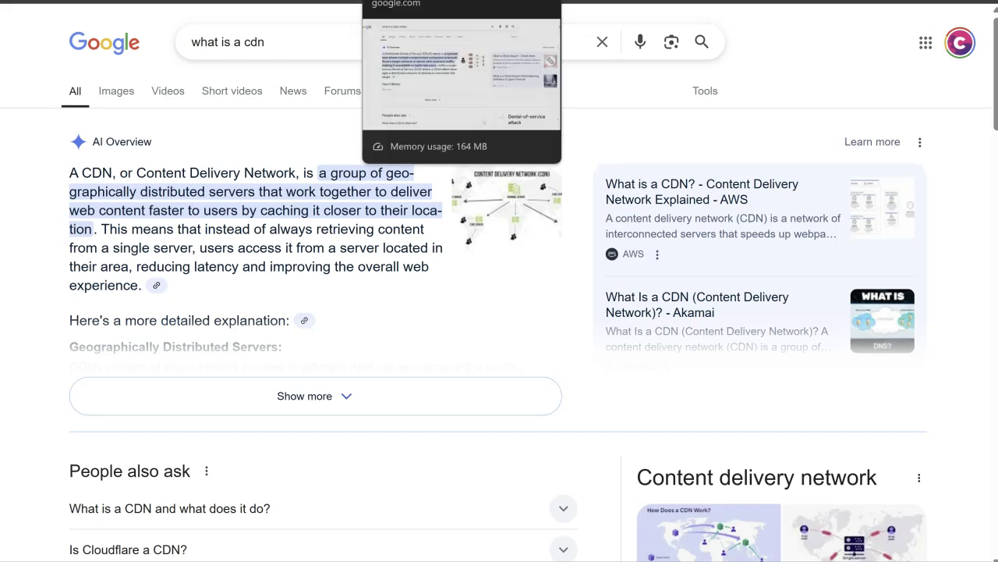
Step: Switch to the Google results for 'what is a ddos attack'
click(436, 1)
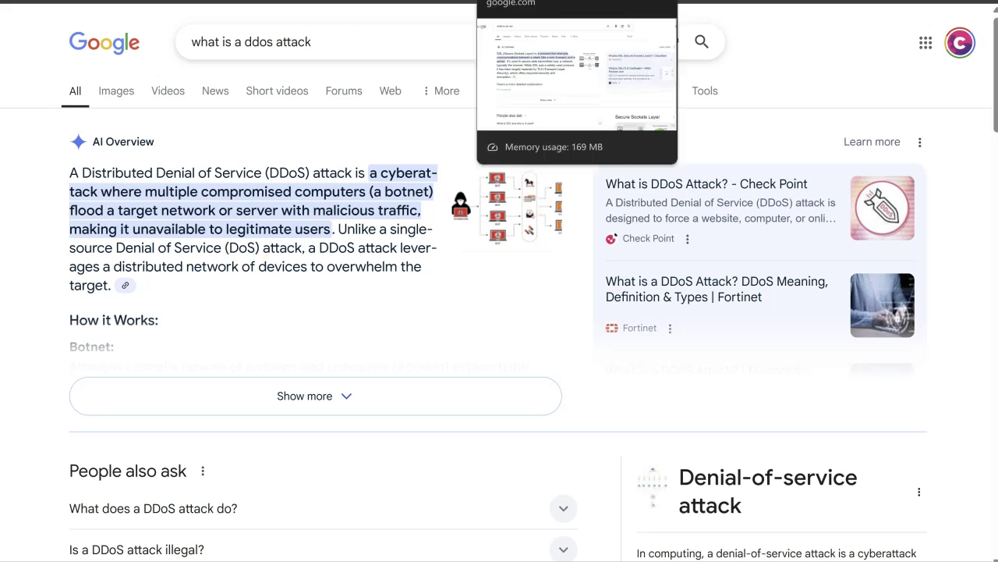
Step: Switch to the Google results for 'what is an ssl'
click(577, 0)
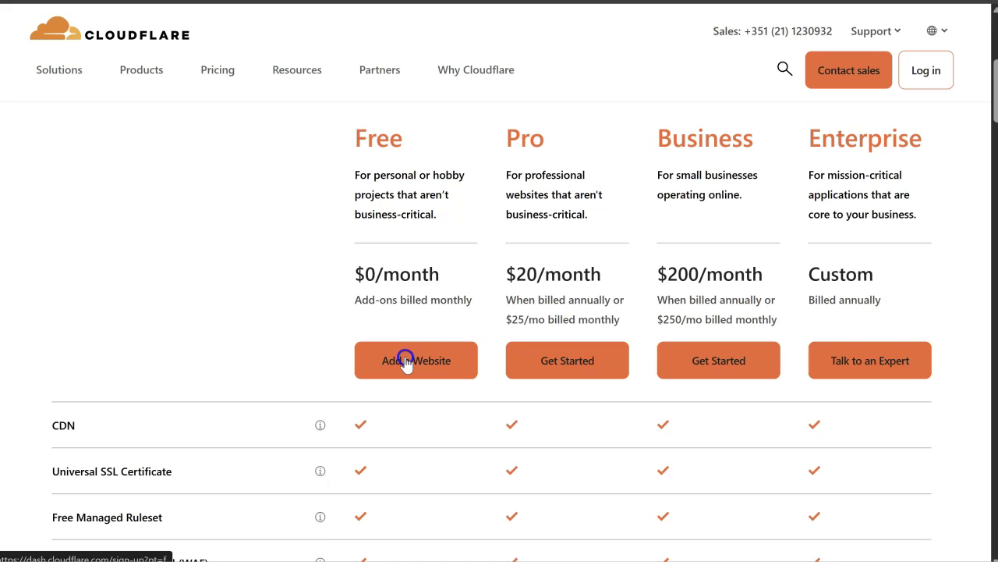
Step: Start a Free plan sign-up and enter the account e-mail address
click(405, 360)
click(162, 228)
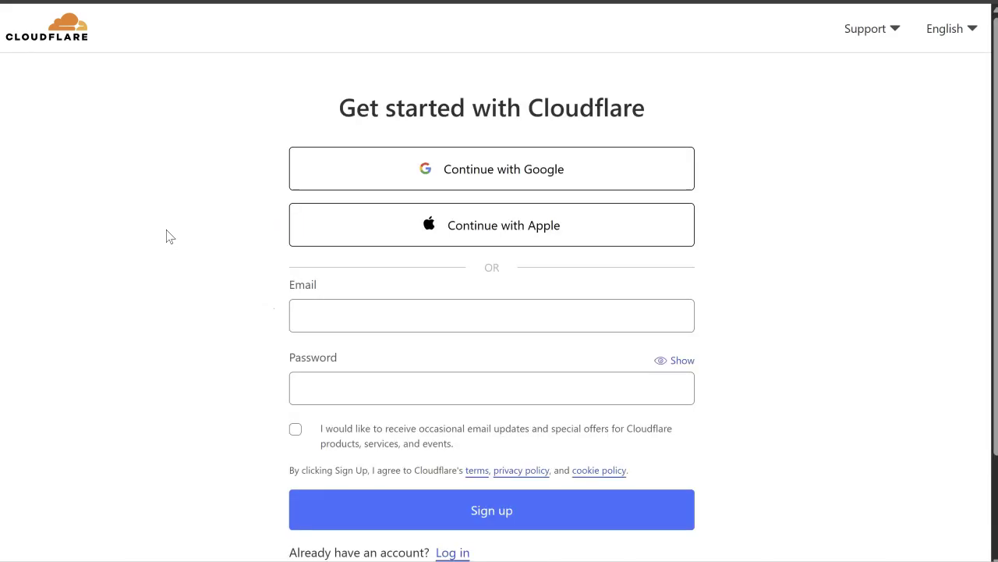
click(390, 323)
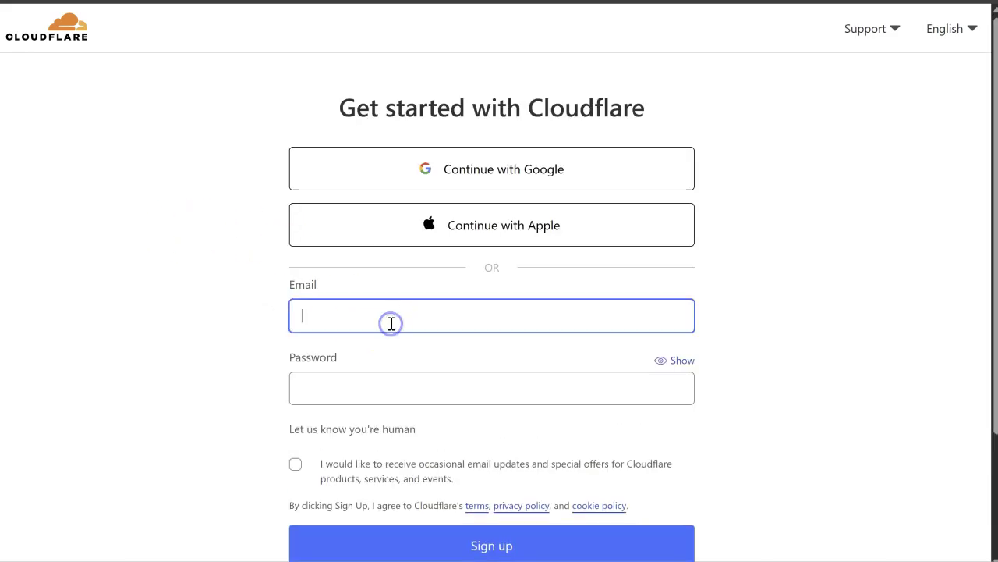
text(cude)
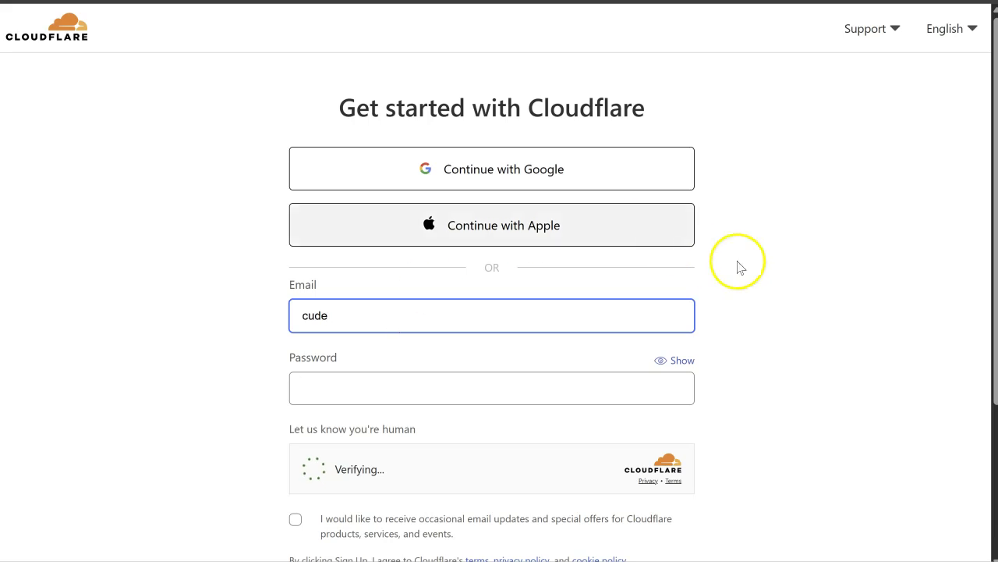
scroll(743, 268, down, 3)
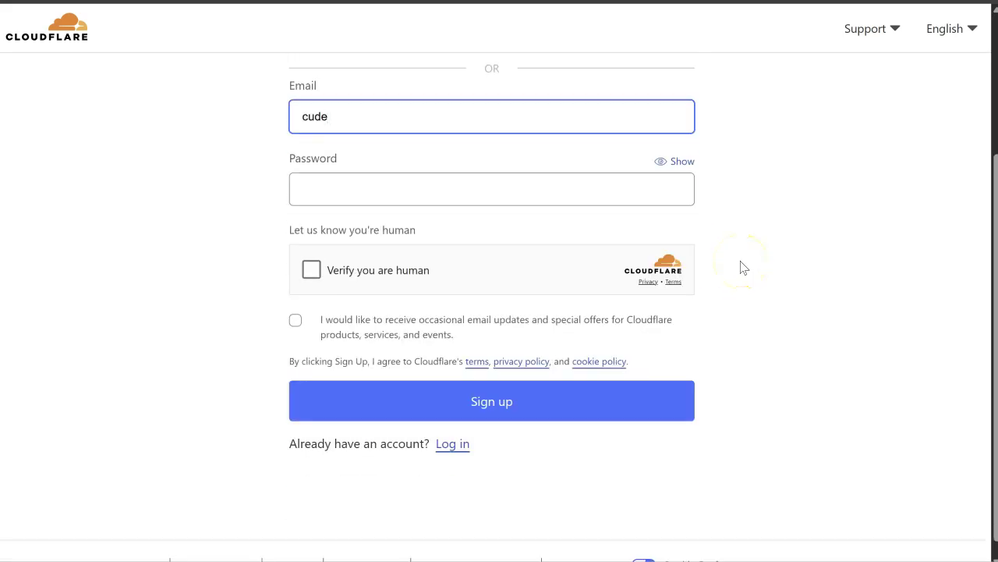
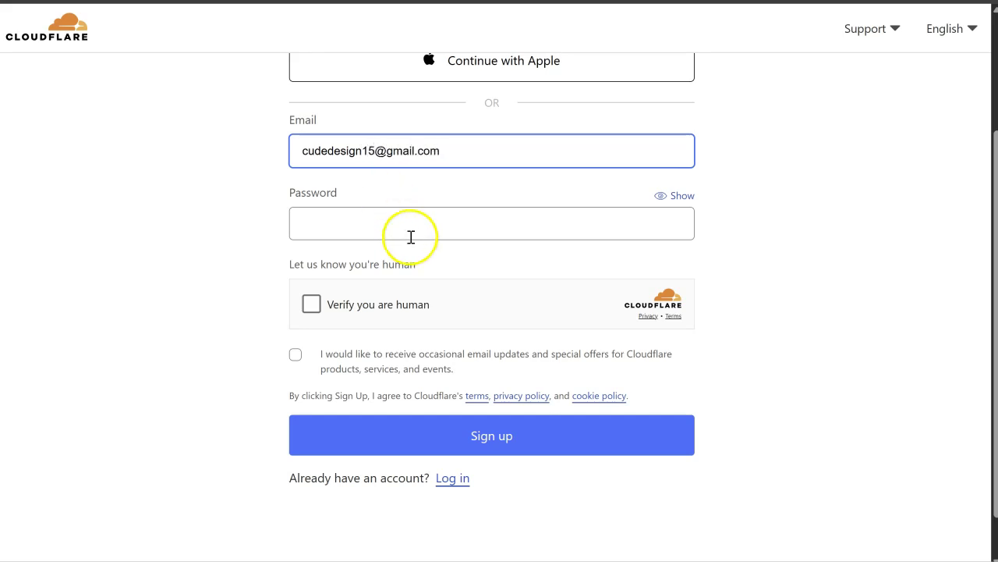
Step: Enter an account password that meets all four requirements
click(419, 232)
click(429, 226)
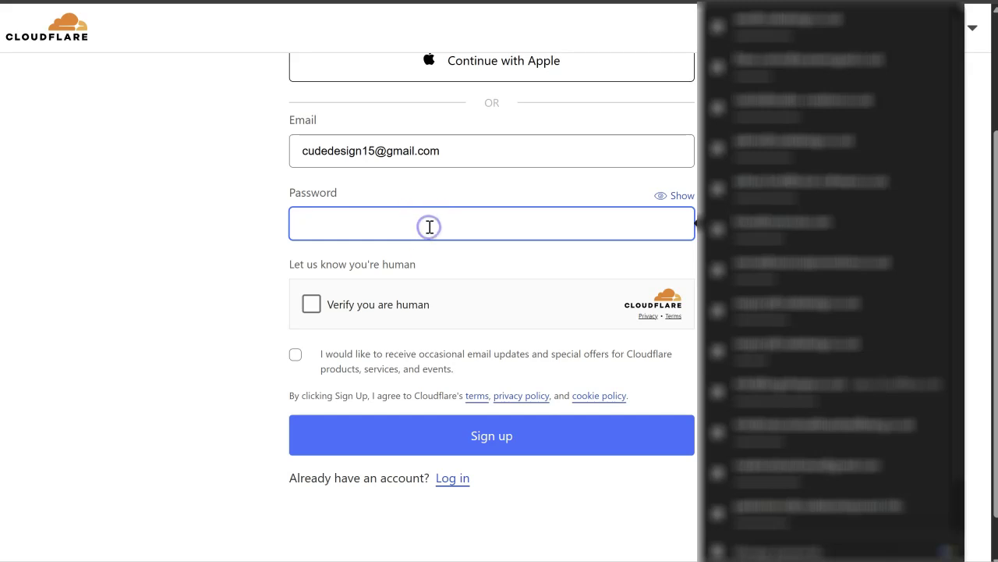
click(457, 194)
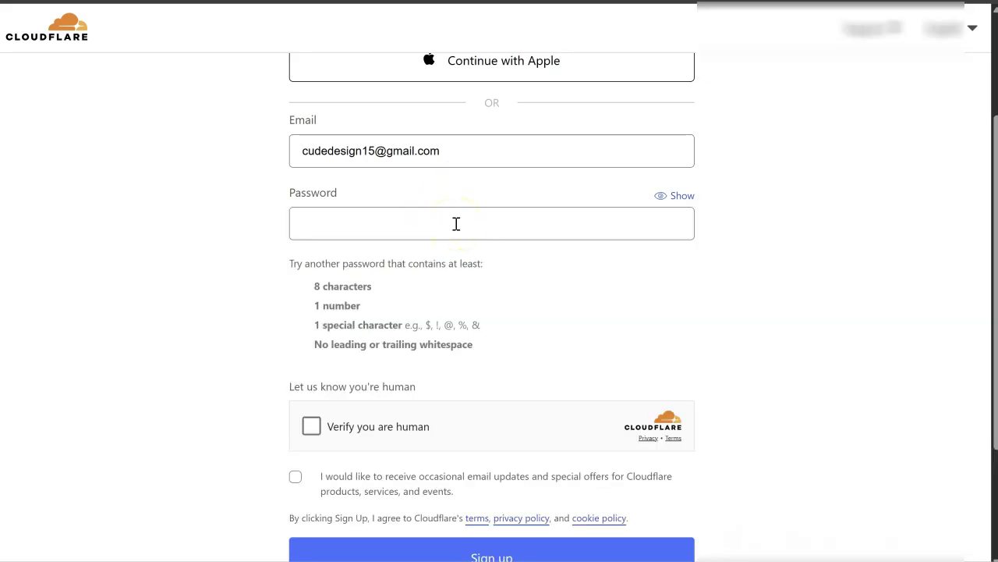
click(456, 224)
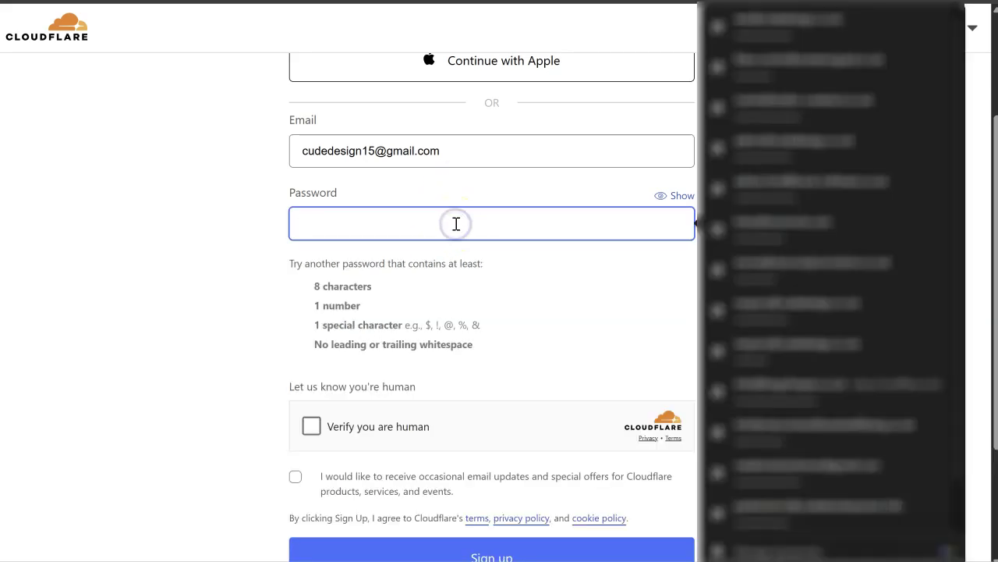
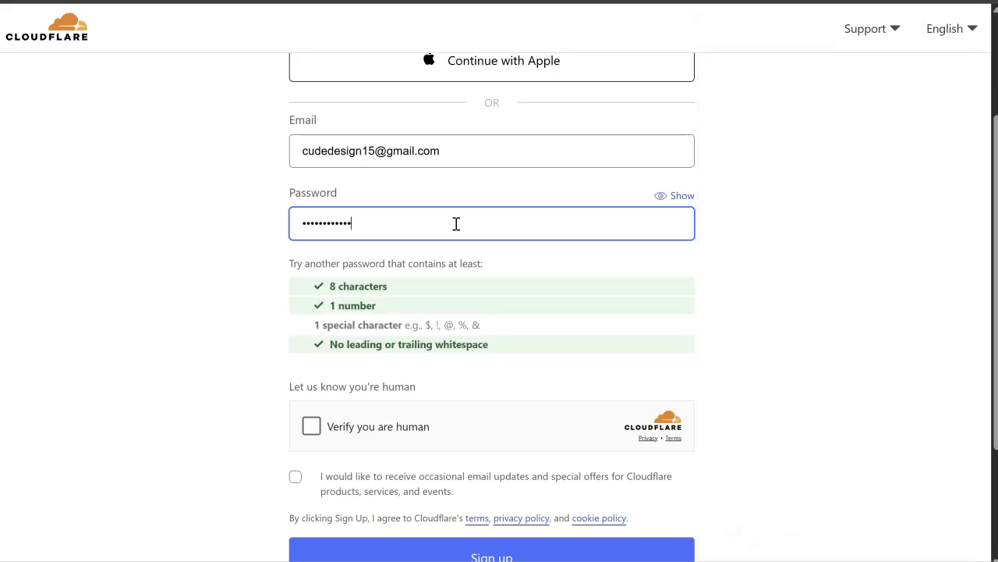
click(240, 306)
Step: Pass the human check and submit sign-up, retrying until the leaked-password error appears
scroll(242, 310, down, 2)
click(309, 278)
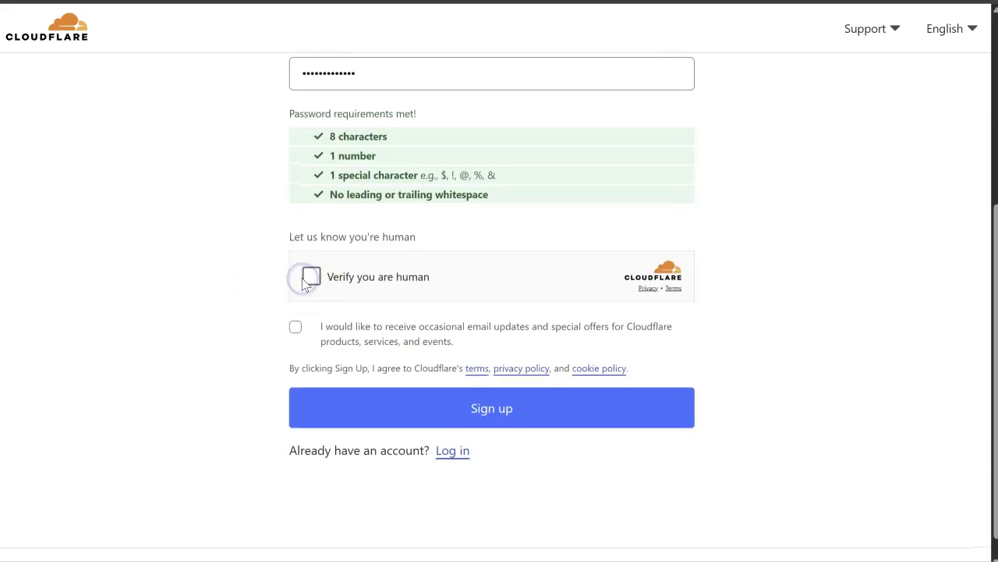
click(356, 400)
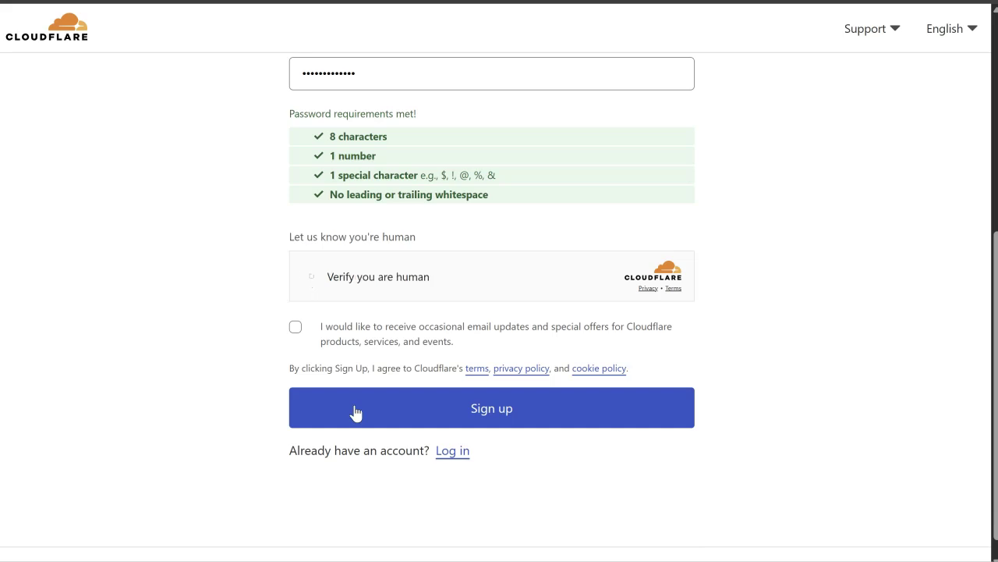
click(311, 278)
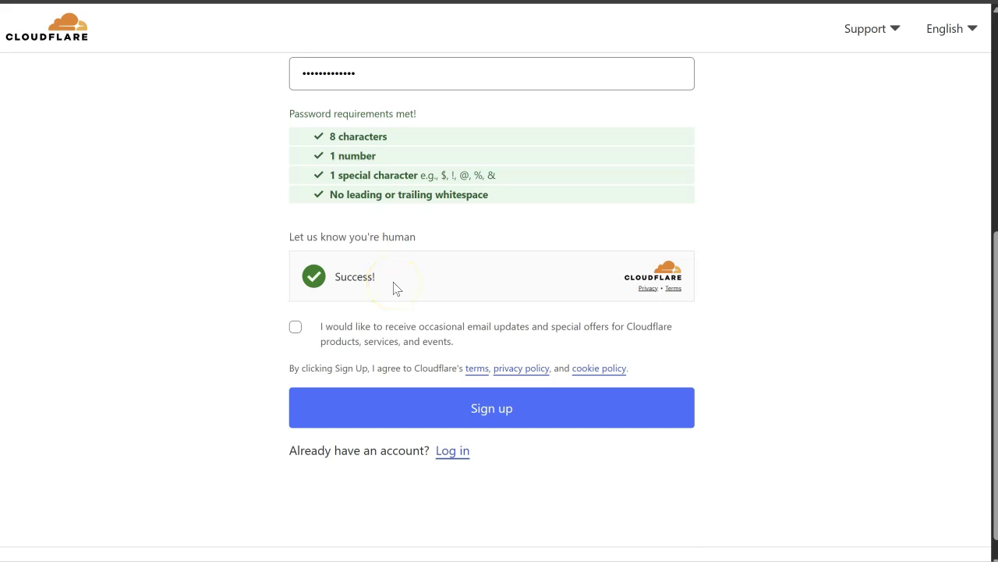
click(485, 408)
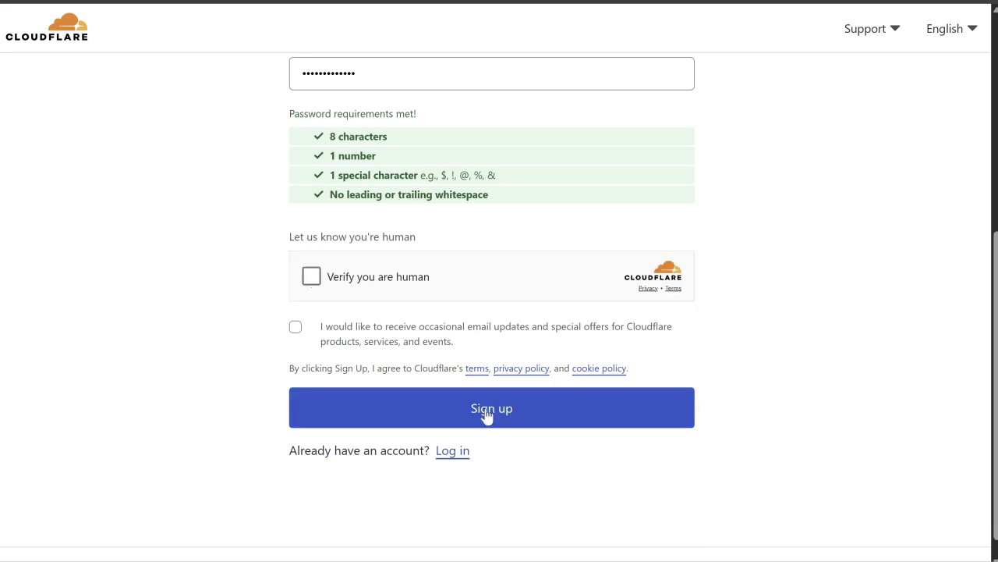
click(310, 277)
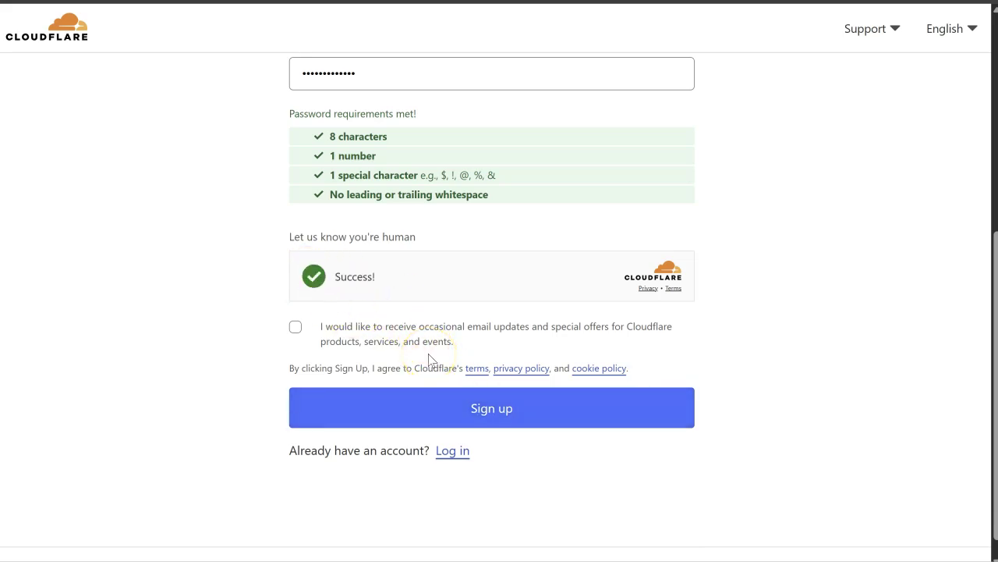
click(464, 421)
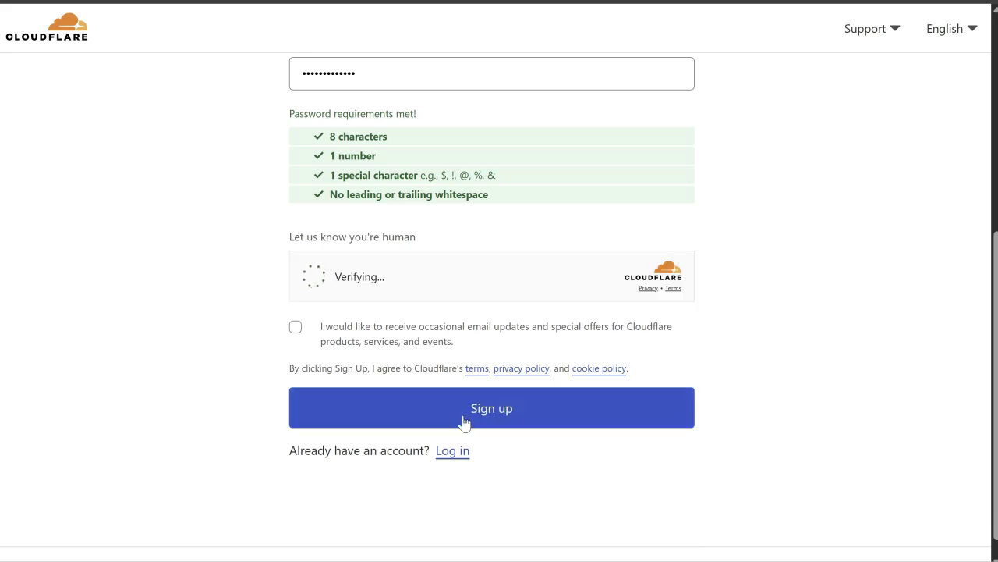
scroll(447, 333, up, 5)
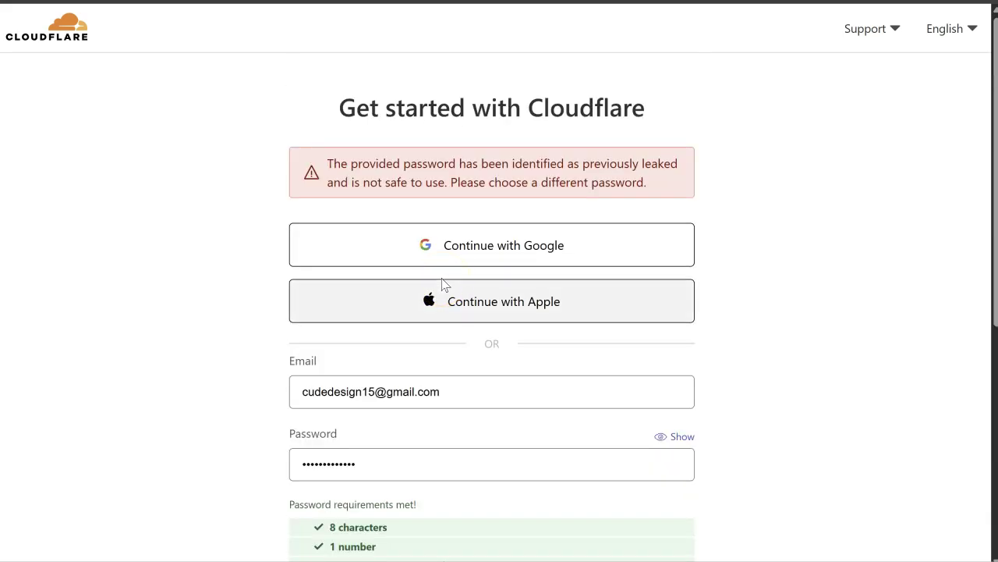
Step: Replace the password with a new one containing a special character, verify, and resubmit
scroll(442, 285, down, 1)
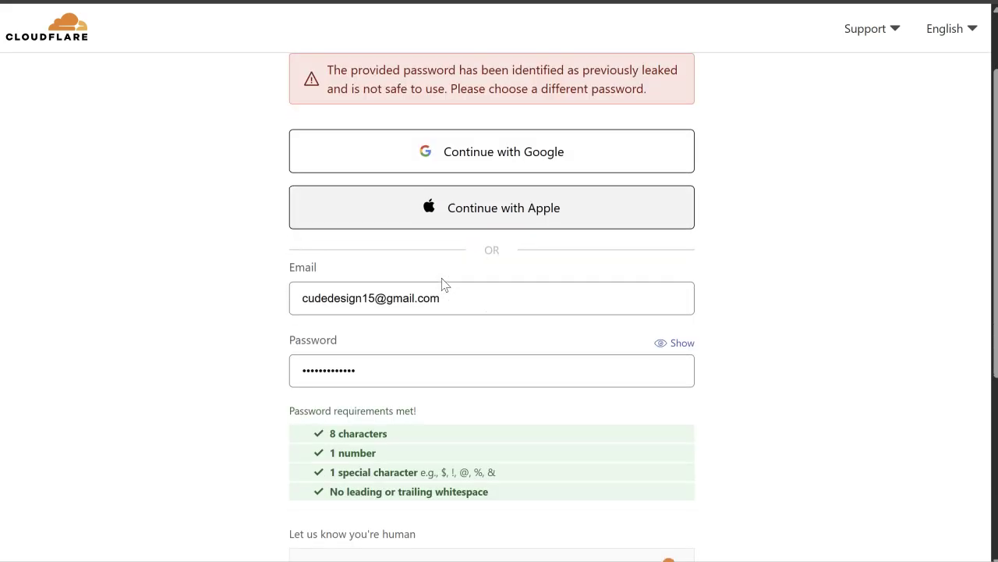
double_click(418, 365)
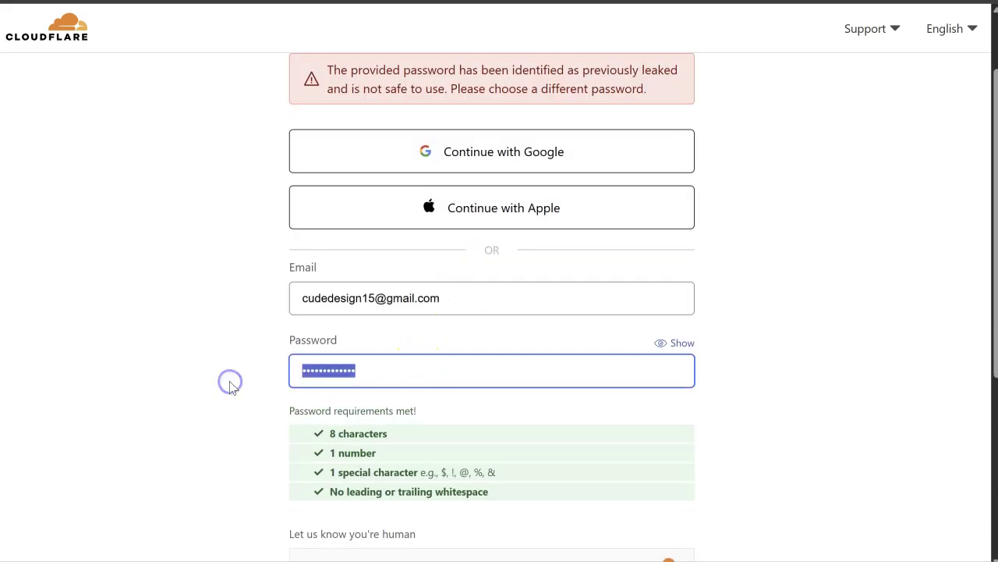
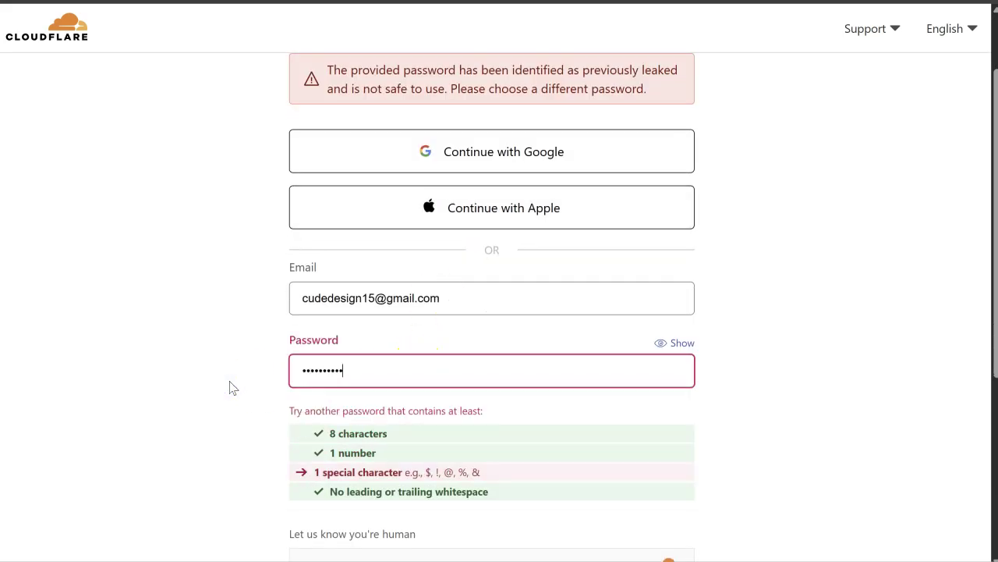
click(229, 383)
scroll(229, 383, down, 3)
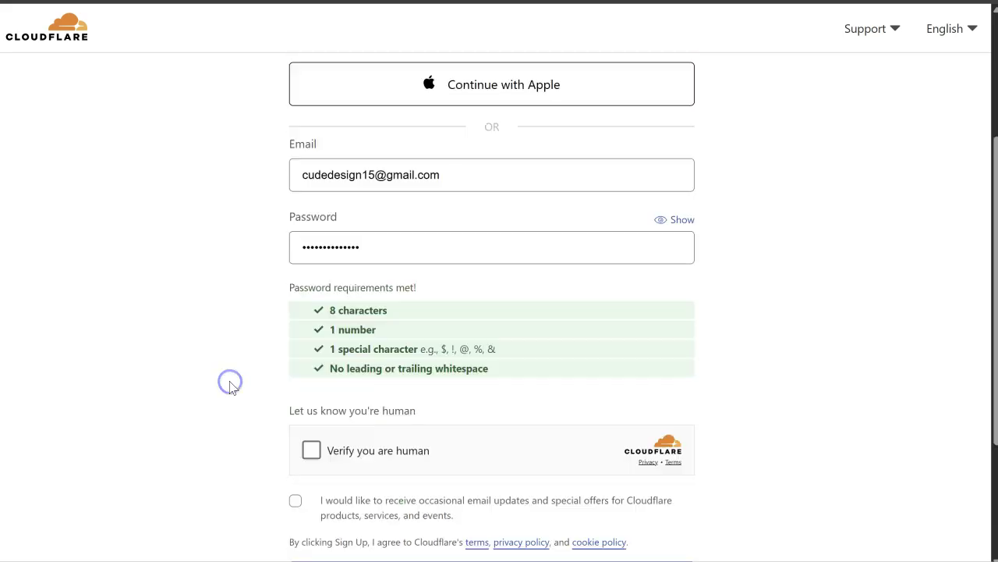
click(312, 291)
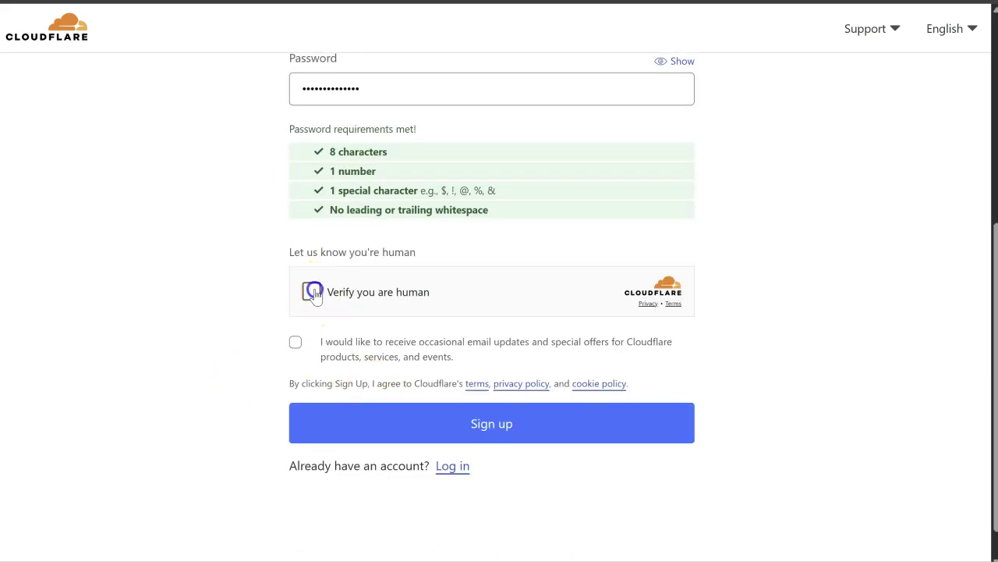
click(419, 433)
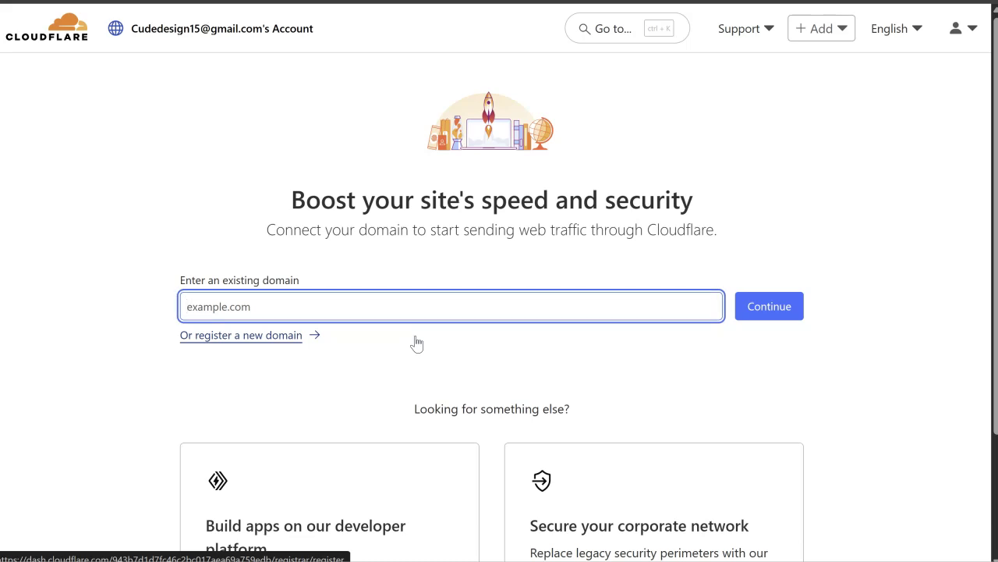
Step: Copy the domain name bookhamtaxis.co.uk from its 123 Reg page
scroll(417, 344, down, 1)
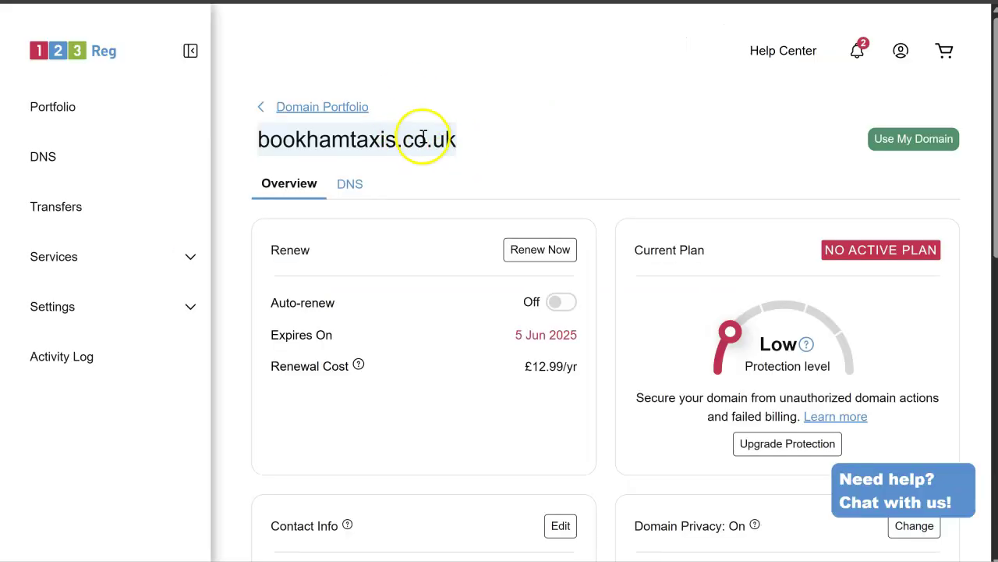
right_click(424, 138)
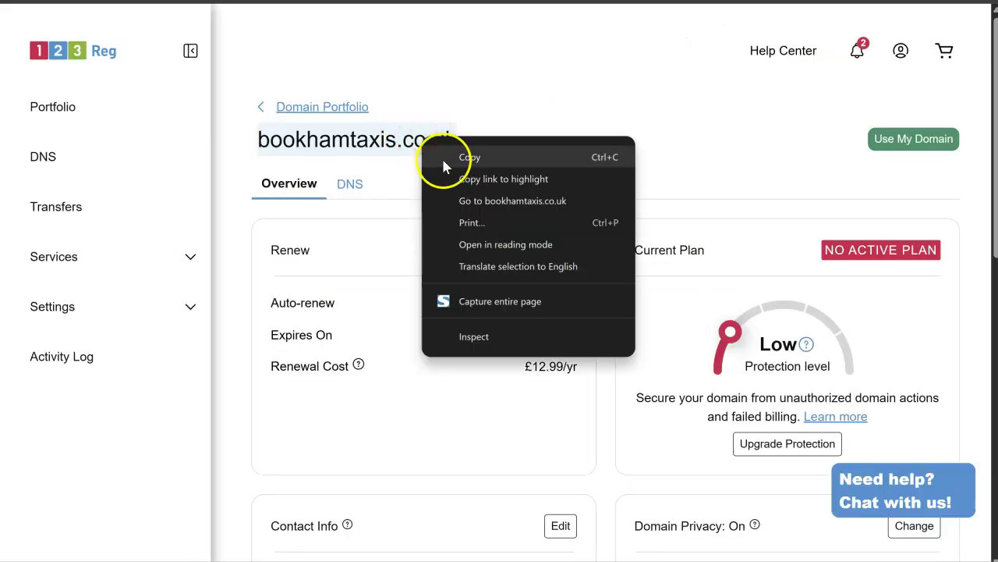
click(429, 158)
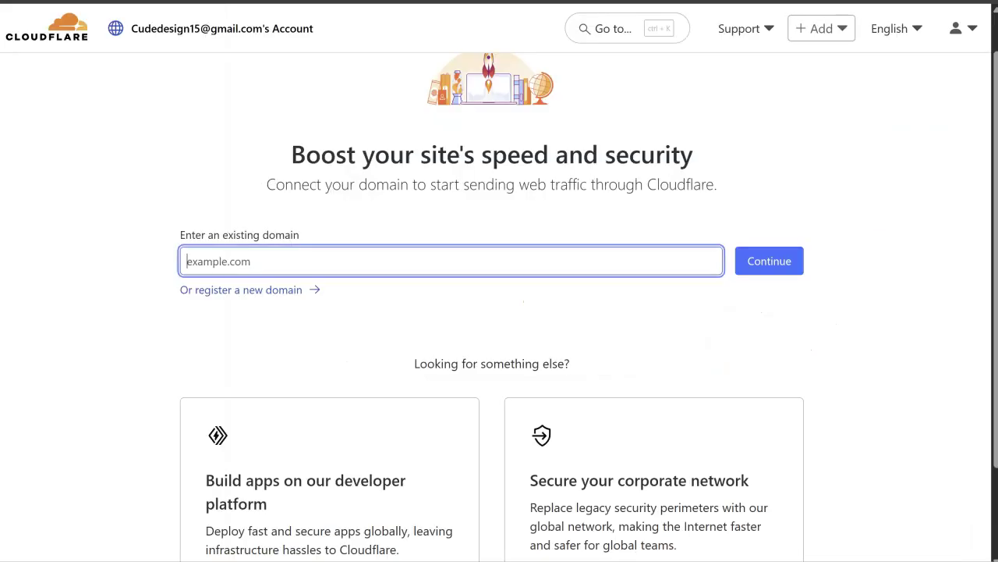
Step: Paste bookhamtaxis.co.uk into the existing-domain field and continue
click(355, 250)
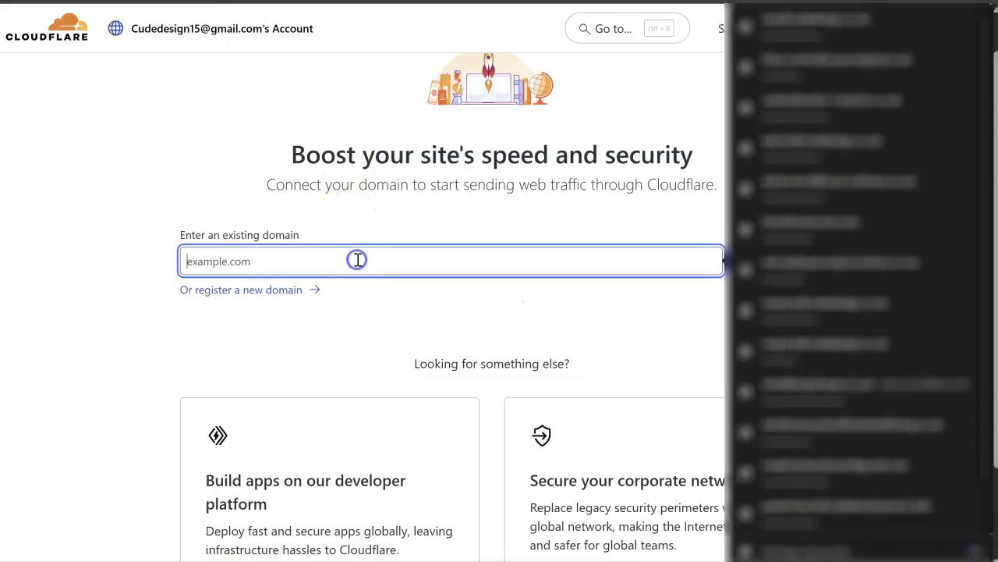
key(ctrl+v)
click(471, 217)
click(764, 261)
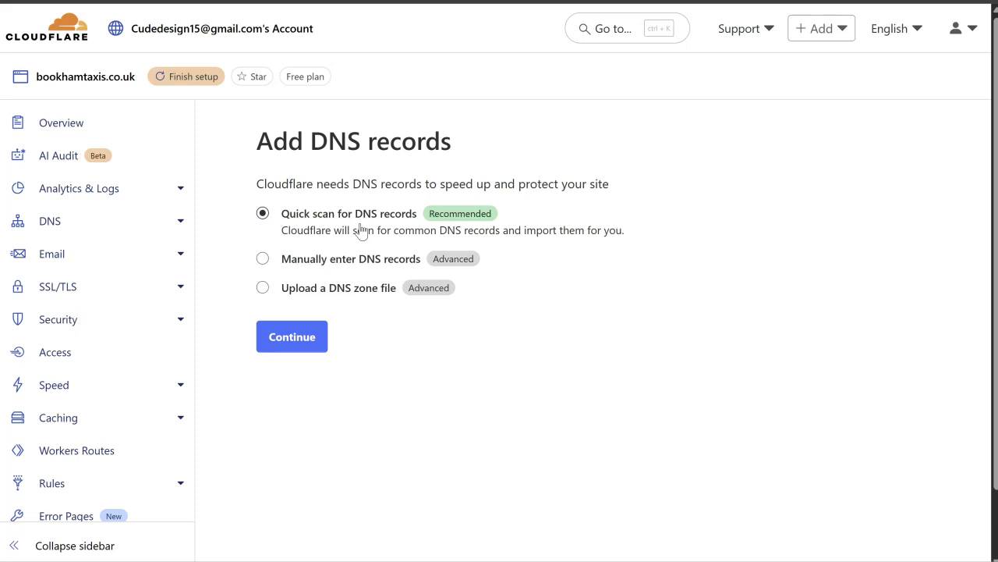
Step: Keep the quick DNS scan and select the Free plan
click(279, 340)
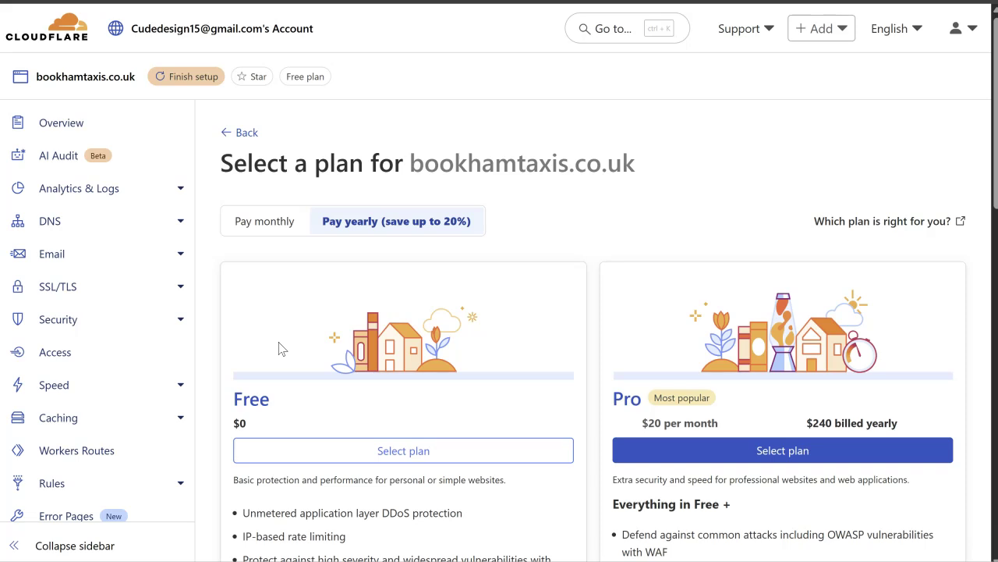
scroll(282, 349, down, 3)
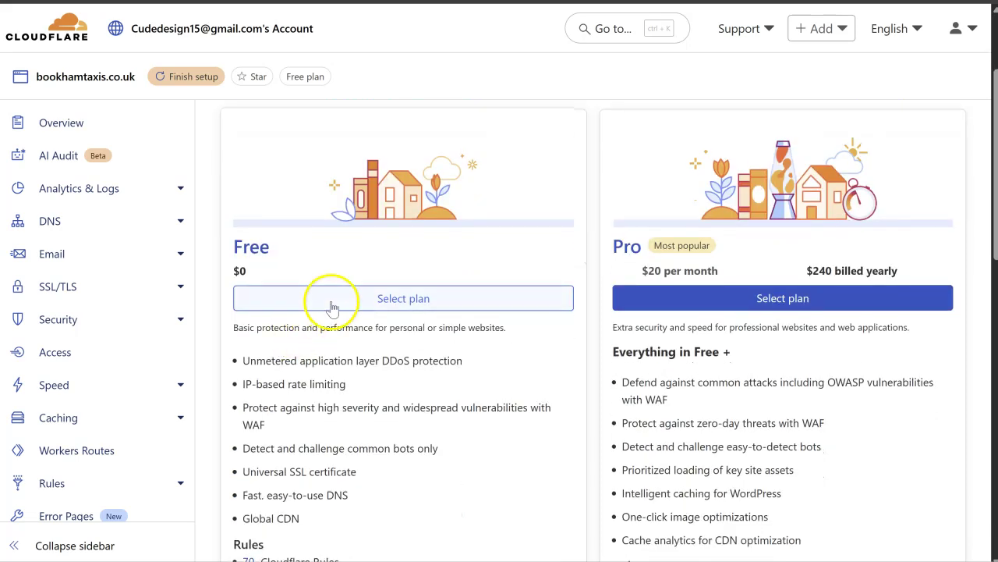
click(334, 303)
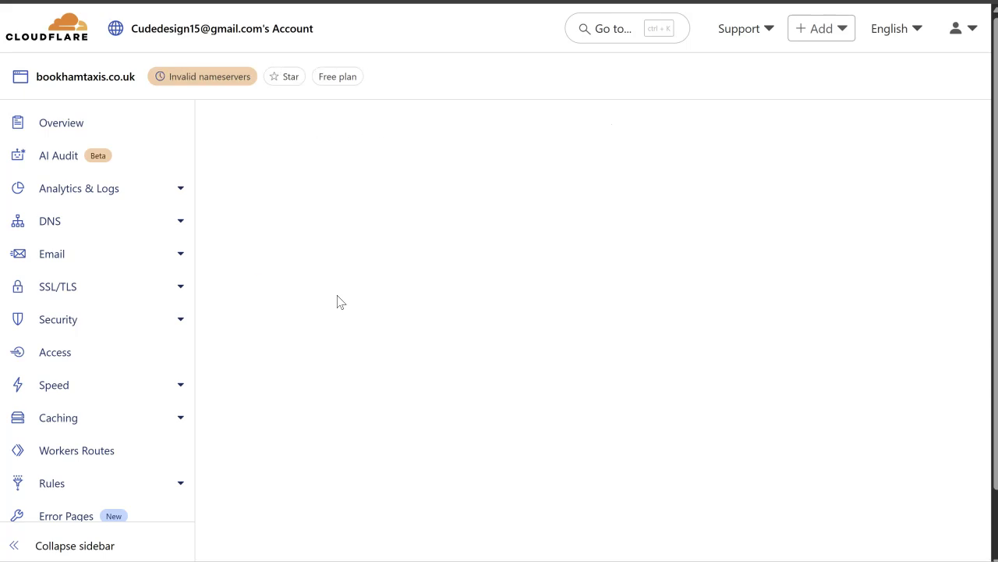
Step: Accept the scanned DNS records and continue to activation
scroll(338, 301, down, 5)
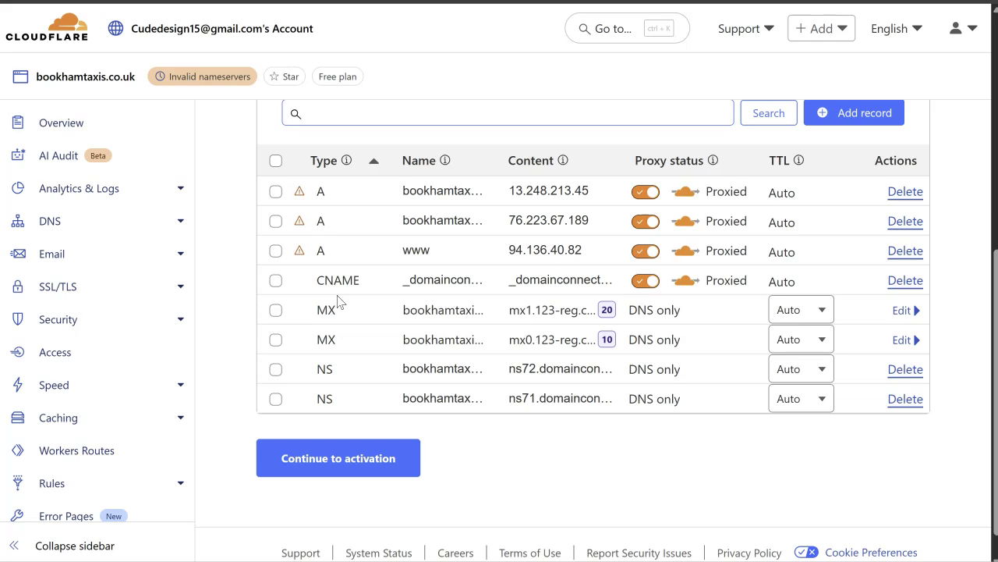
scroll(337, 301, up, 1)
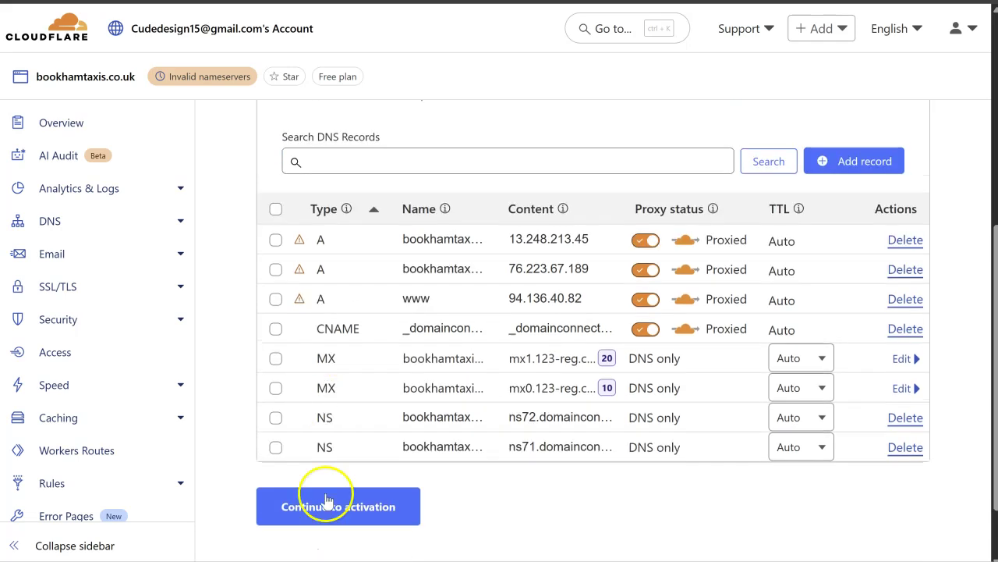
click(346, 515)
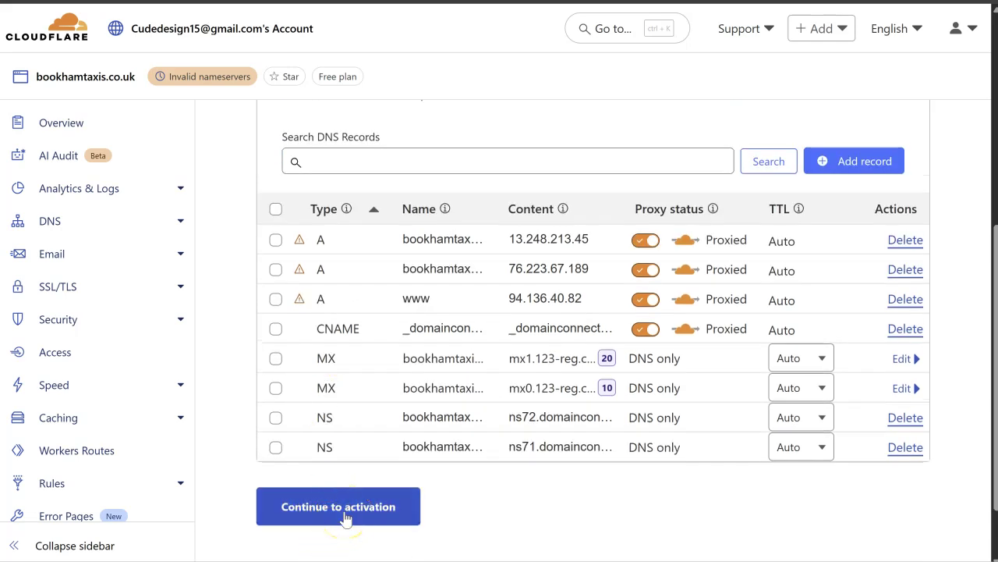
click(348, 509)
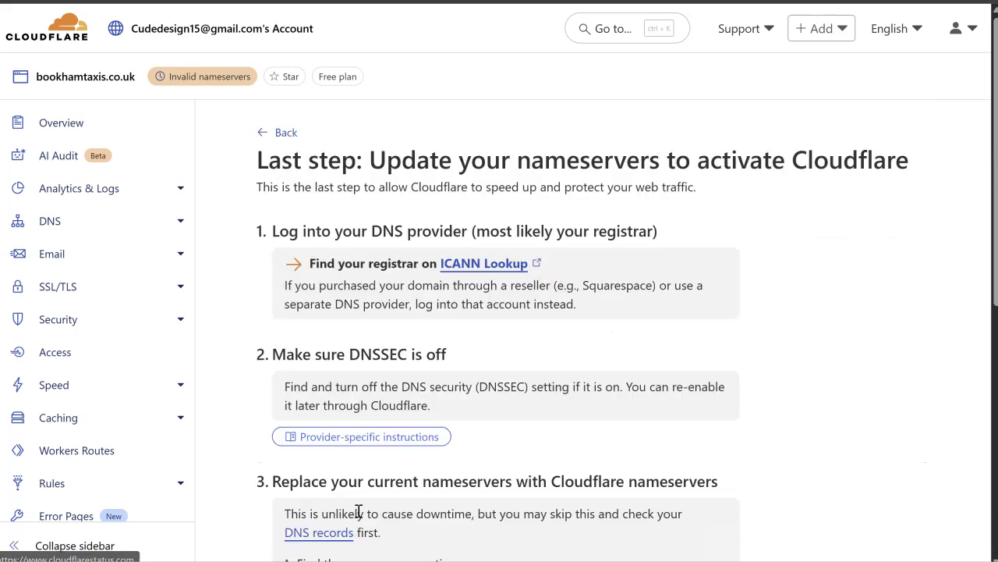
Step: Copy the first assigned nameserver, johnathan.ns.cloudflare.com
scroll(359, 511, down, 3)
scroll(358, 511, down, 4)
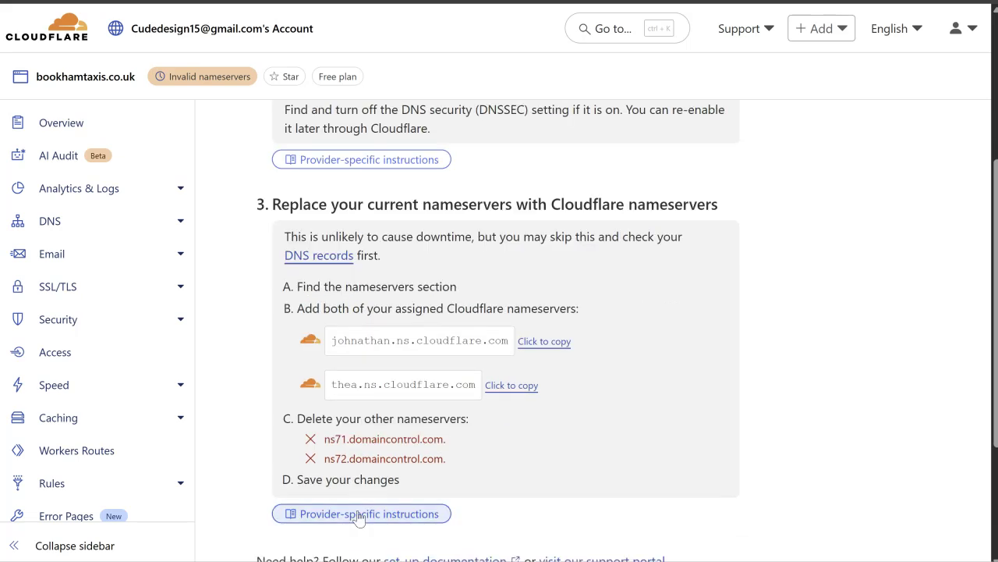
scroll(358, 515, up, 2)
scroll(357, 517, down, 1)
scroll(357, 511, up, 2)
scroll(357, 508, down, 1)
click(404, 404)
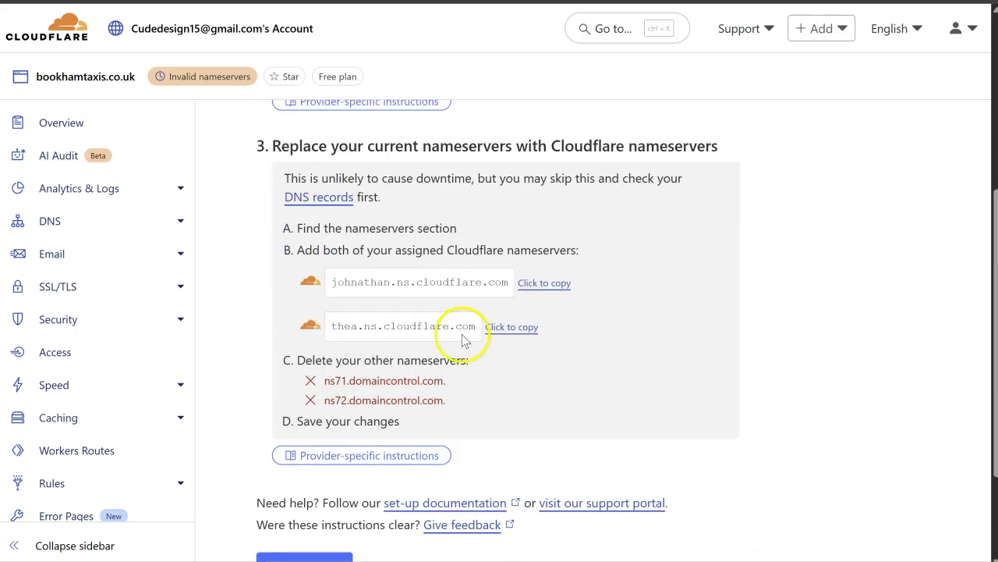
click(543, 290)
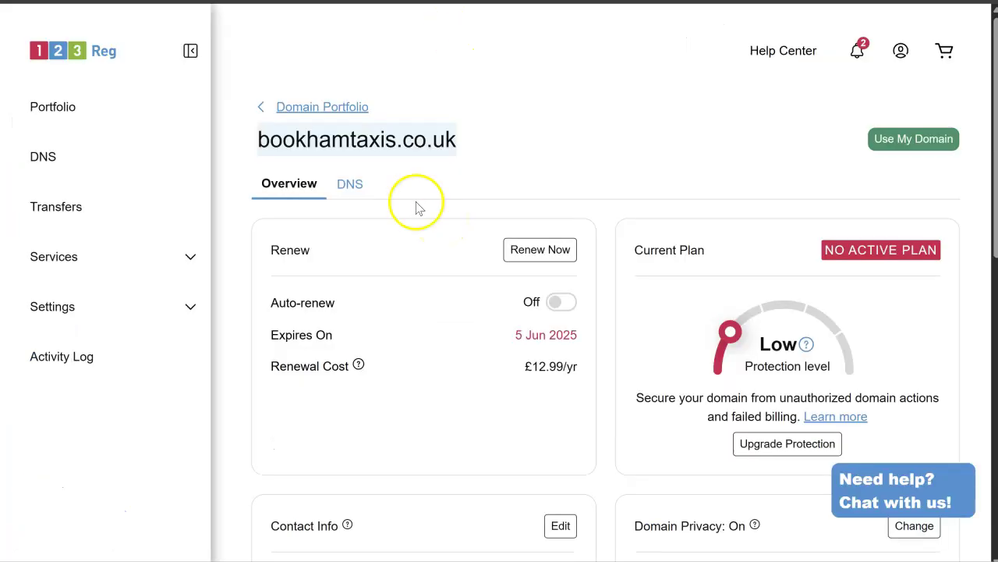
Step: Open the domain's nameserver settings in 123 Reg and choose custom nameservers
click(352, 201)
click(355, 193)
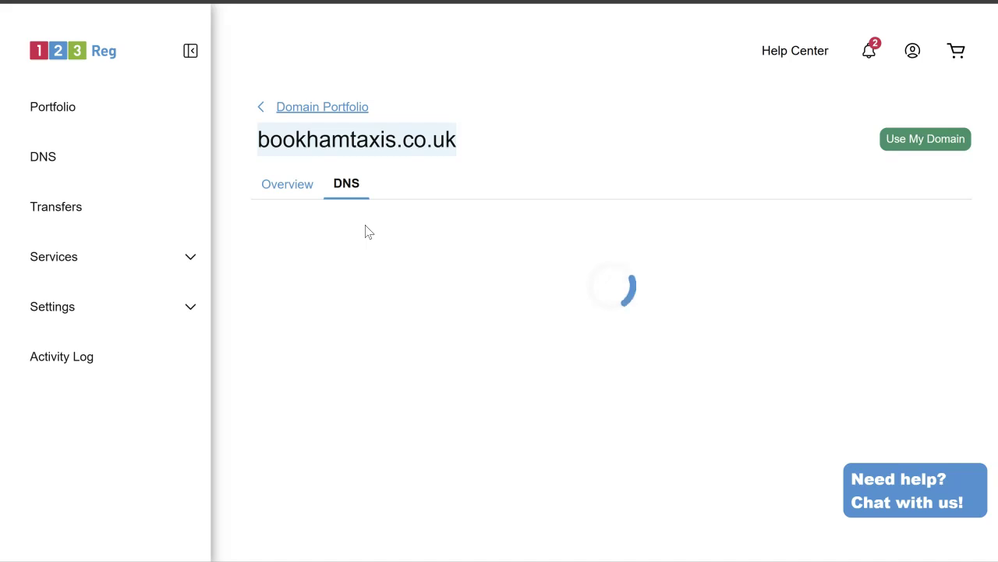
click(868, 211)
click(274, 343)
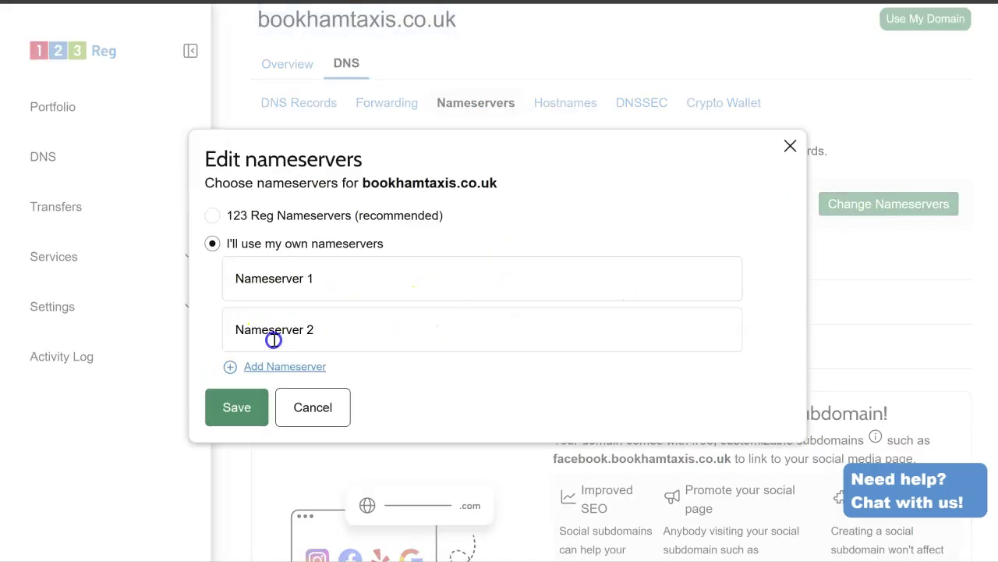
Step: Enter johnathan.ns.cloudflare.com and thea.ns.cloudflare.com, save, and confirm the change
click(336, 289)
key(ctrl+v)
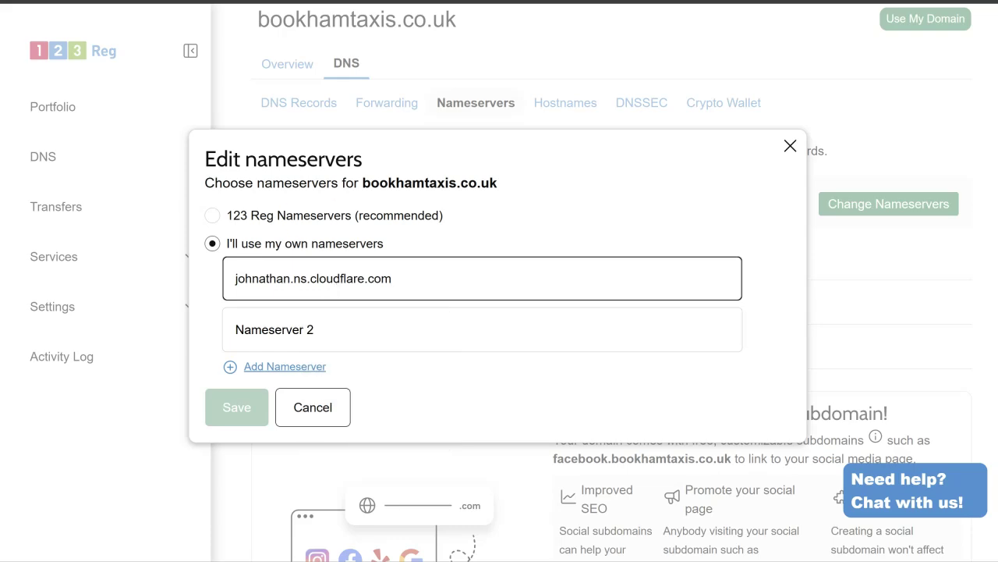
key(alt+Tab)
click(508, 326)
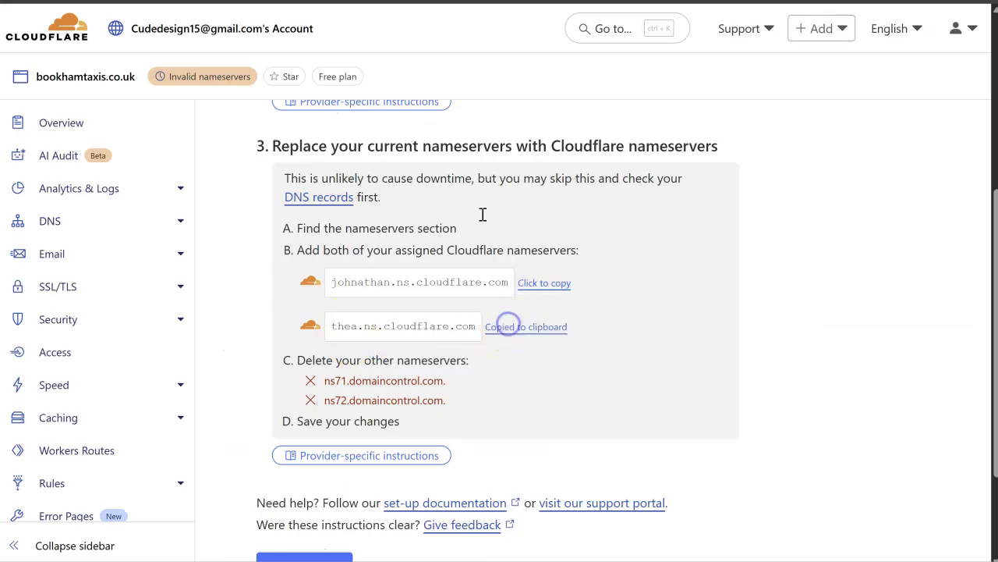
key(alt+Tab)
click(373, 341)
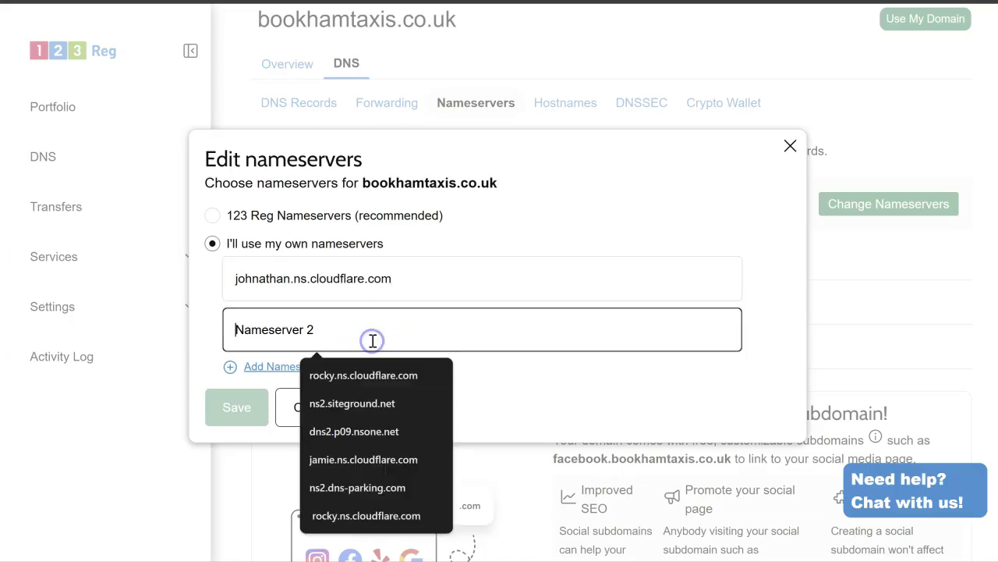
key(ctrl+v)
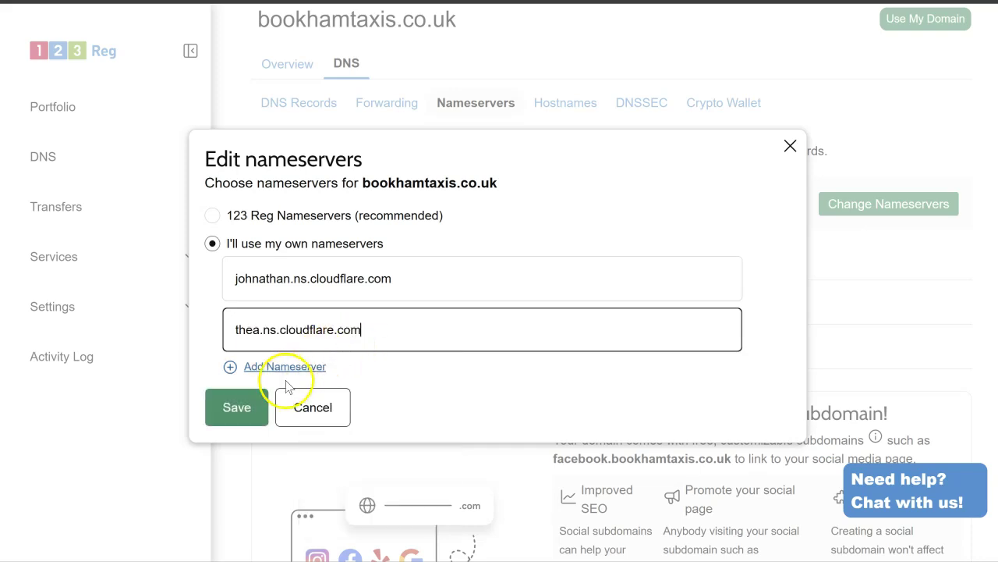
click(248, 411)
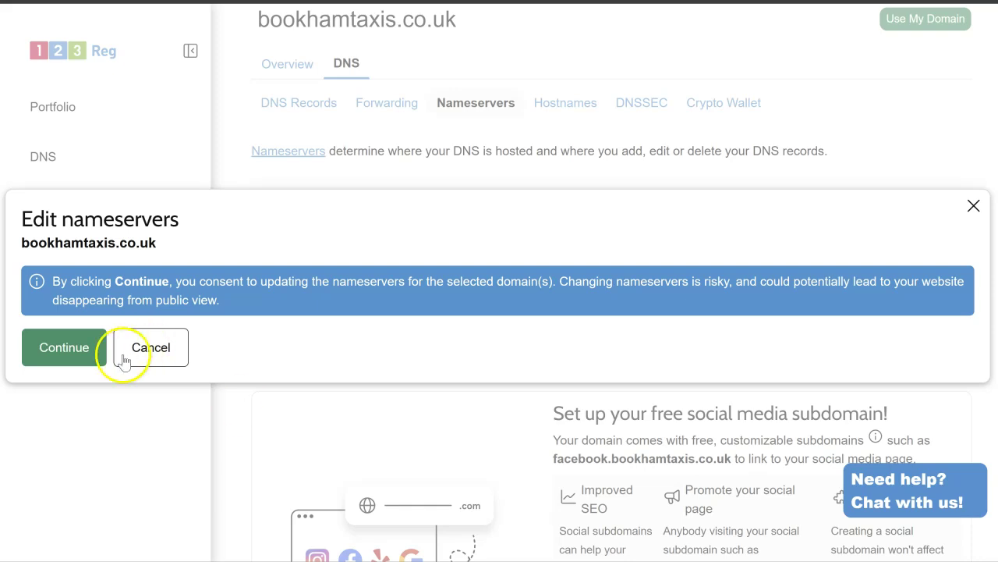
click(89, 350)
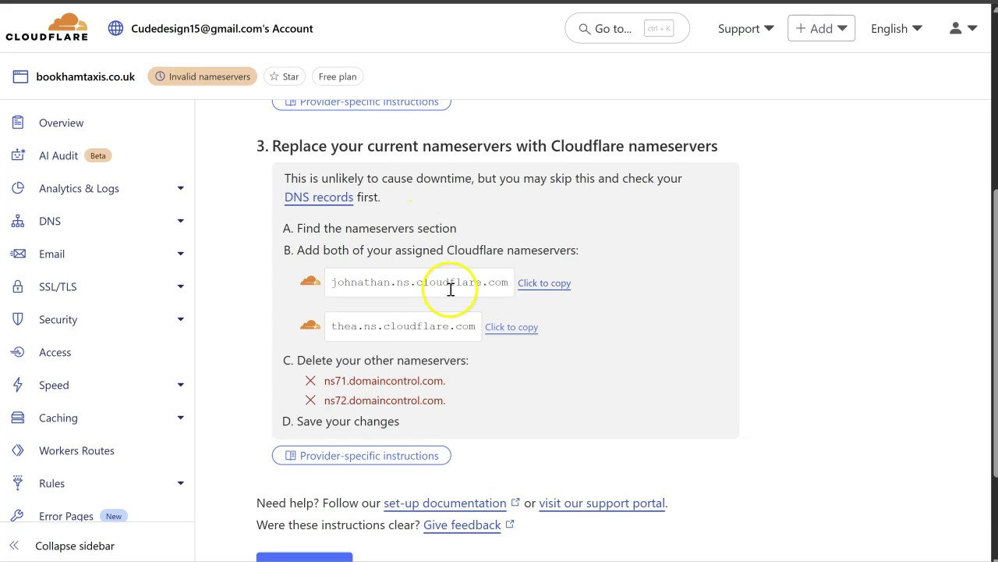
Step: Confirm the nameserver steps are complete and read through the Overview instructions
scroll(446, 287, down, 2)
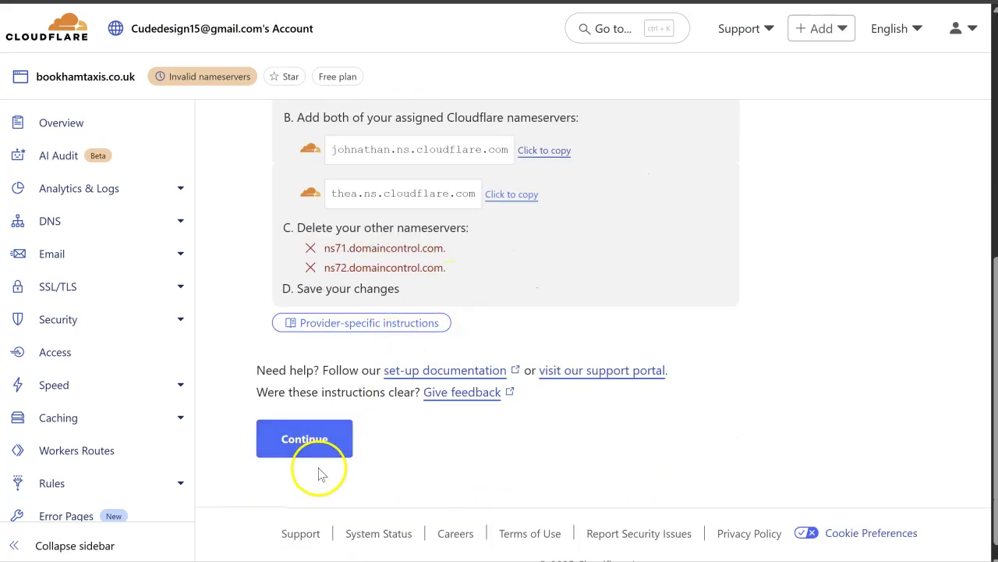
click(321, 442)
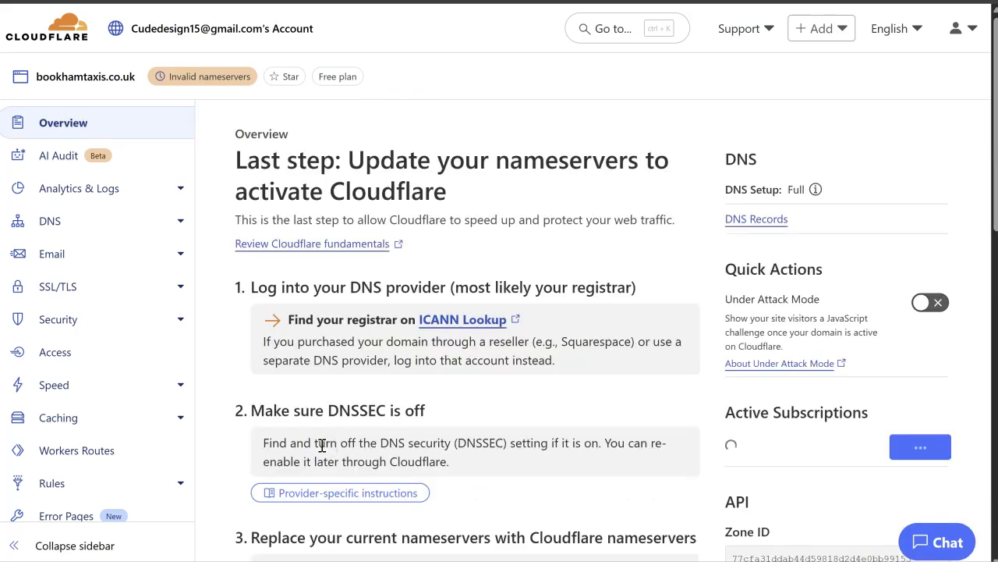
scroll(321, 444, down, 1)
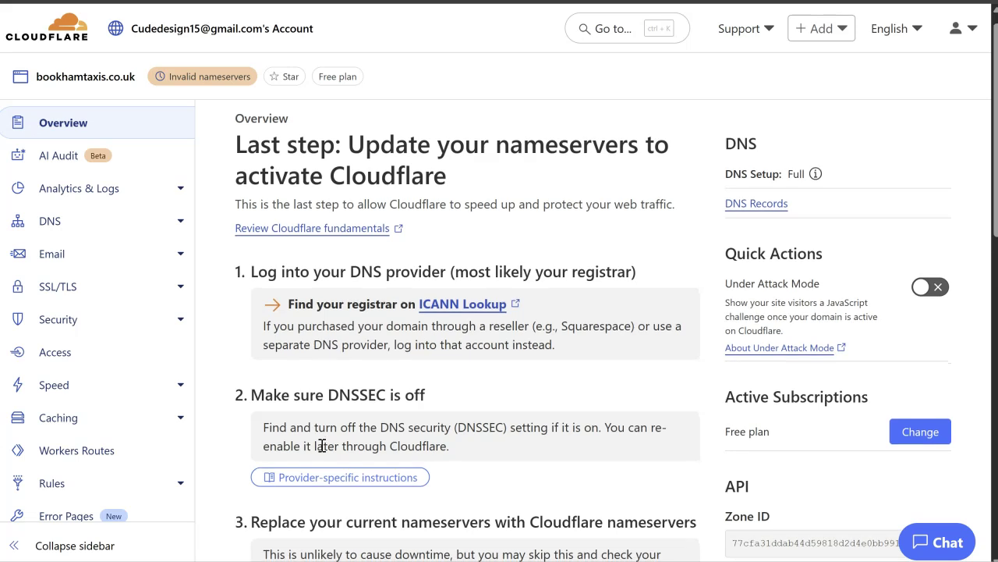
scroll(321, 445, down, 7)
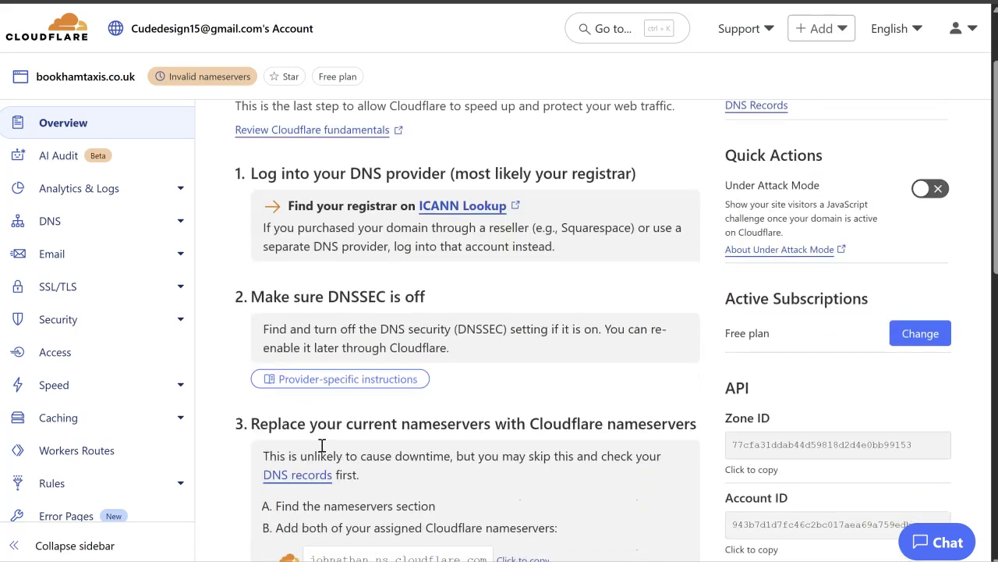
scroll(321, 446, down, 3)
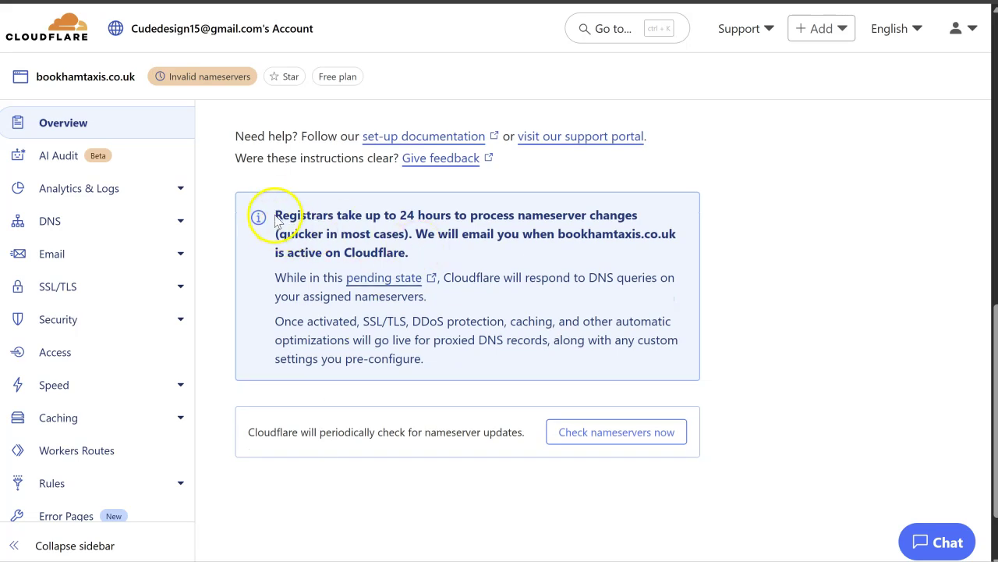
Step: Highlight the 24-hour nameserver wait note, then reload the bookhamtaxis.co.uk Overview
drag(284, 217, 440, 258)
click(440, 258)
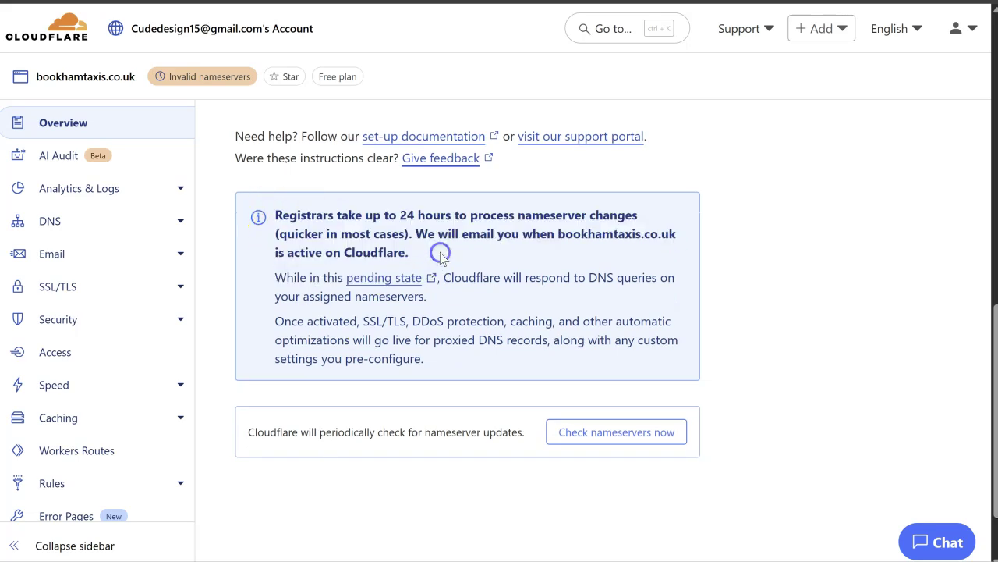
click(78, 128)
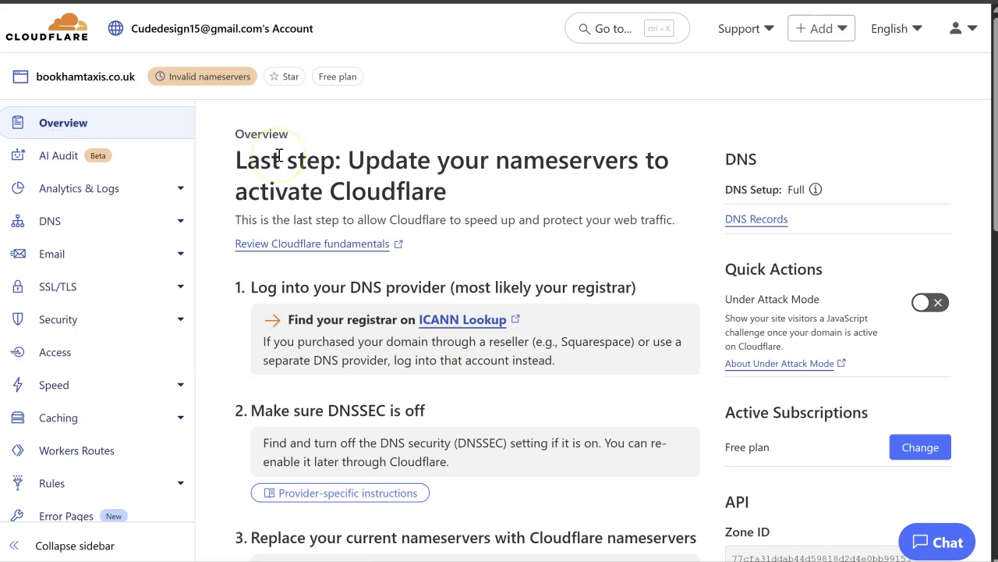
Step: Review the DNS records table (three A, CNAME, MX, NS records), then switch to SiteGround's dashboard
click(69, 228)
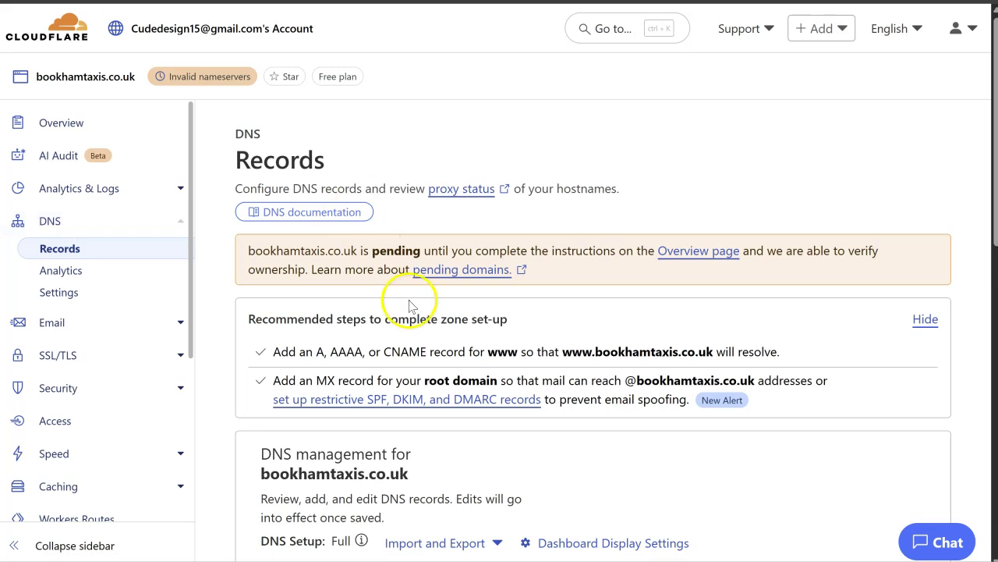
scroll(408, 300, down, 4)
scroll(511, 322, down, 2)
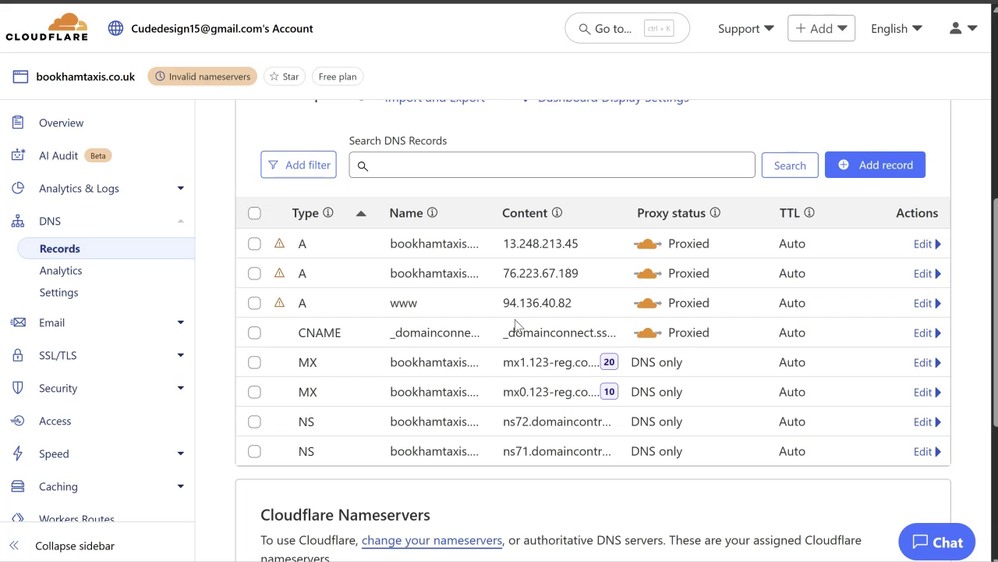
click(521, 290)
Step: Select the Site IP 35.214.22.55 under IP and Name Servers in SiteGround's dashboard
click(540, 162)
click(559, 273)
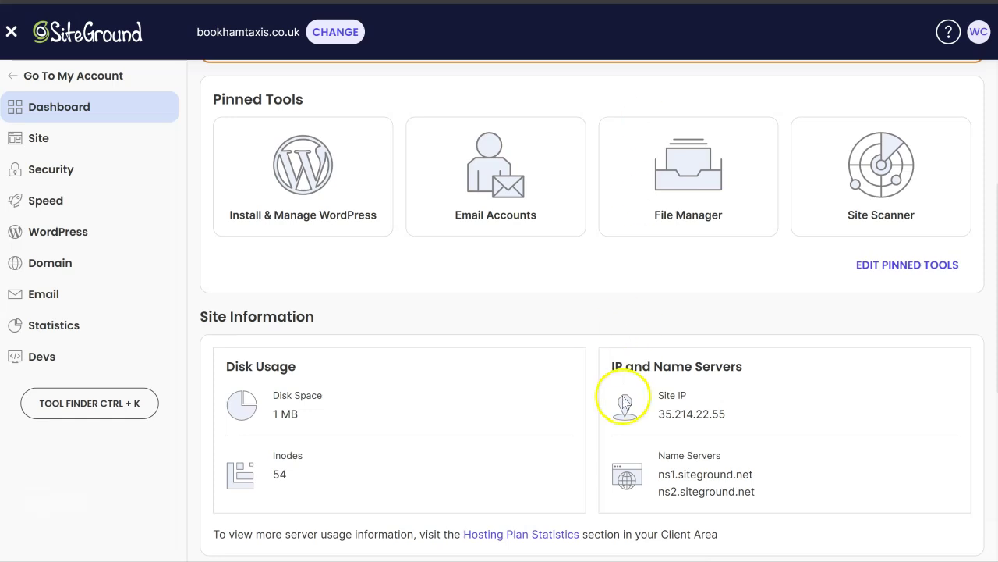
scroll(663, 374, down, 1)
drag(720, 321, 660, 330)
key(ctrl+c)
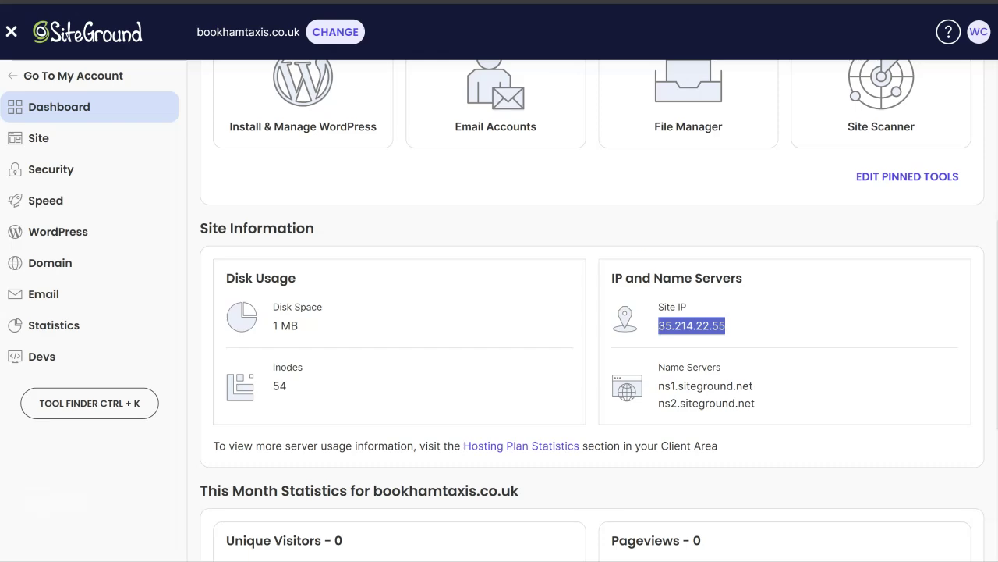
Step: Change the root A record from 13.248.213.45 to 35.214.22.55 and save it
key(ctrl+Tab)
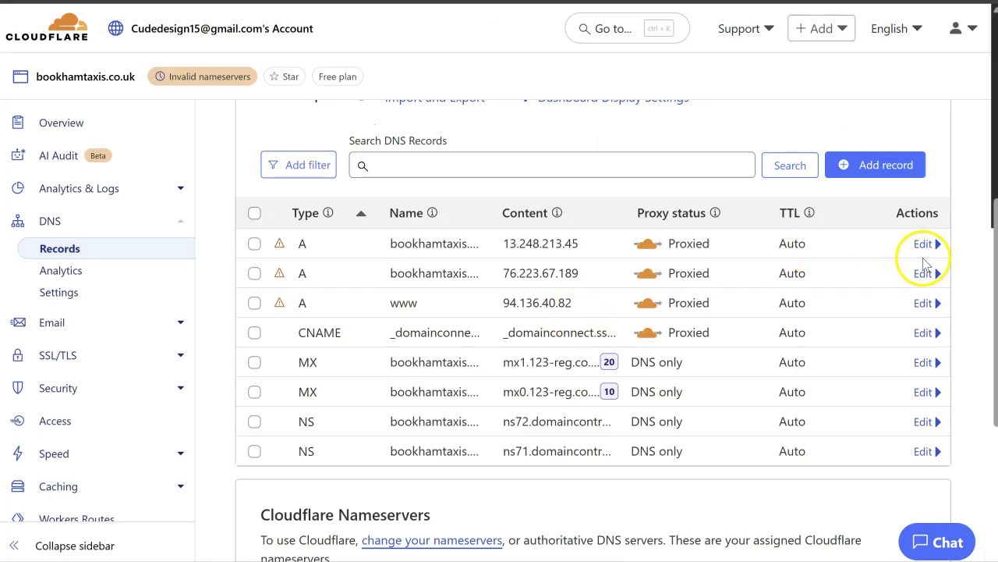
click(925, 244)
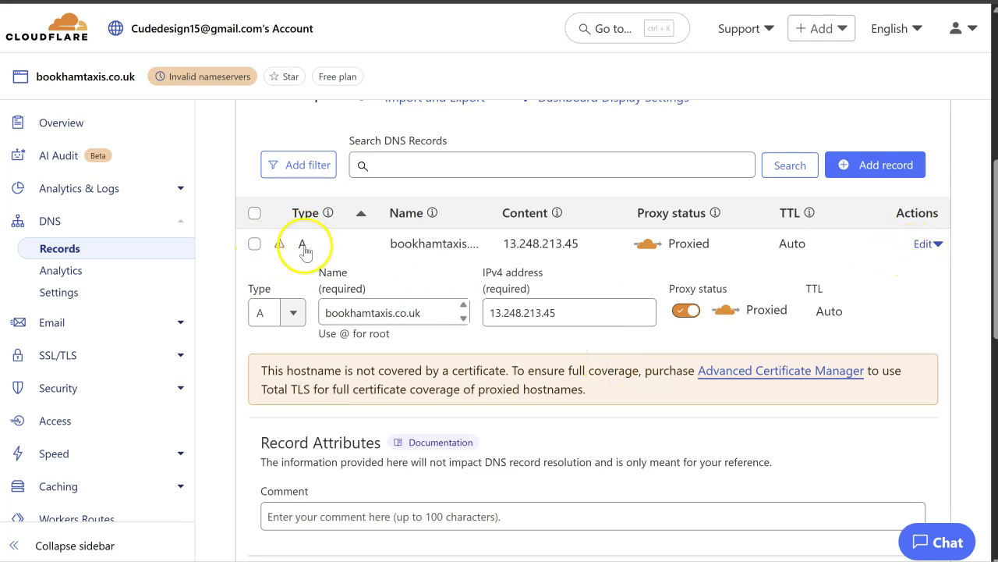
drag(575, 314, 492, 309)
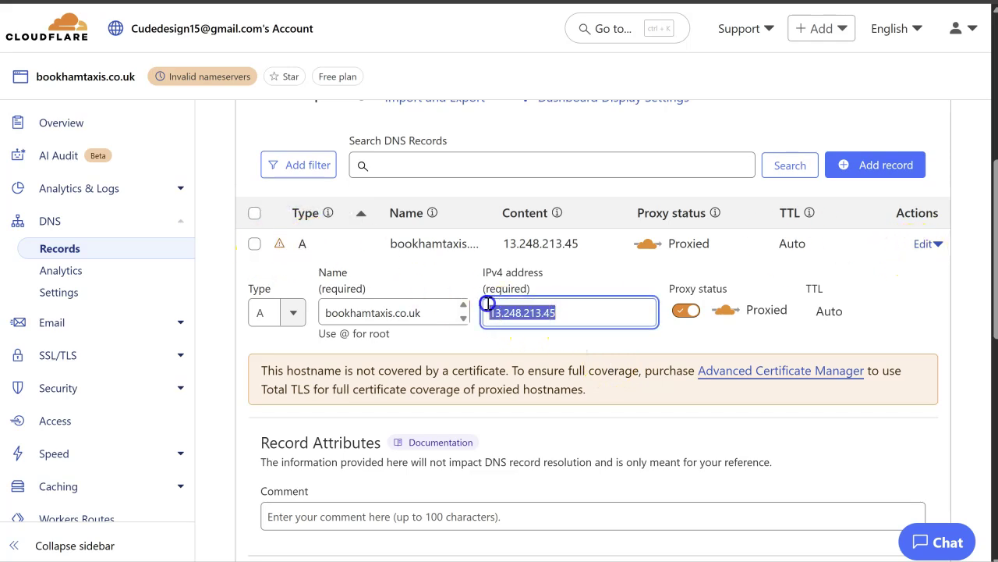
key(ctrl+v)
scroll(638, 267, down, 2)
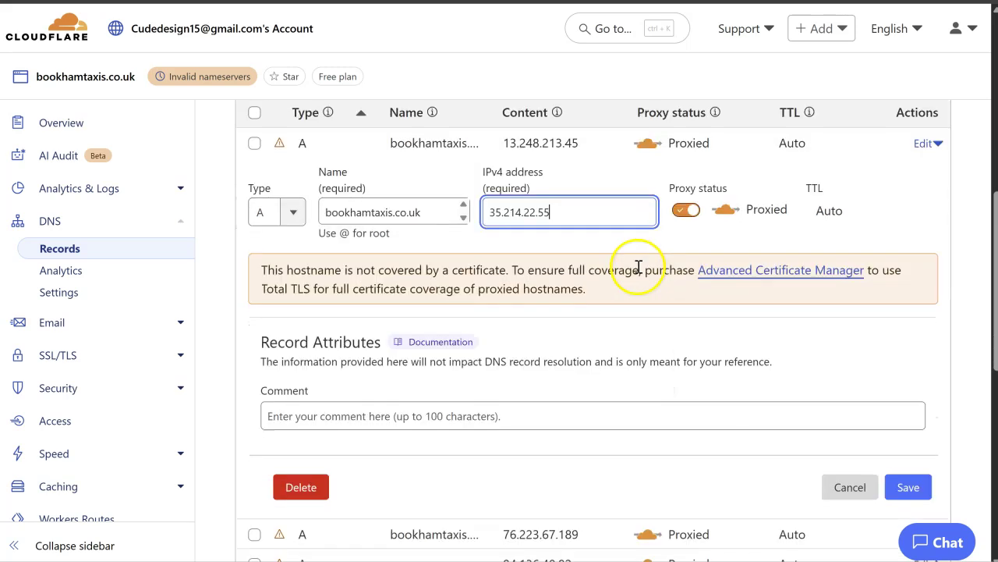
click(910, 487)
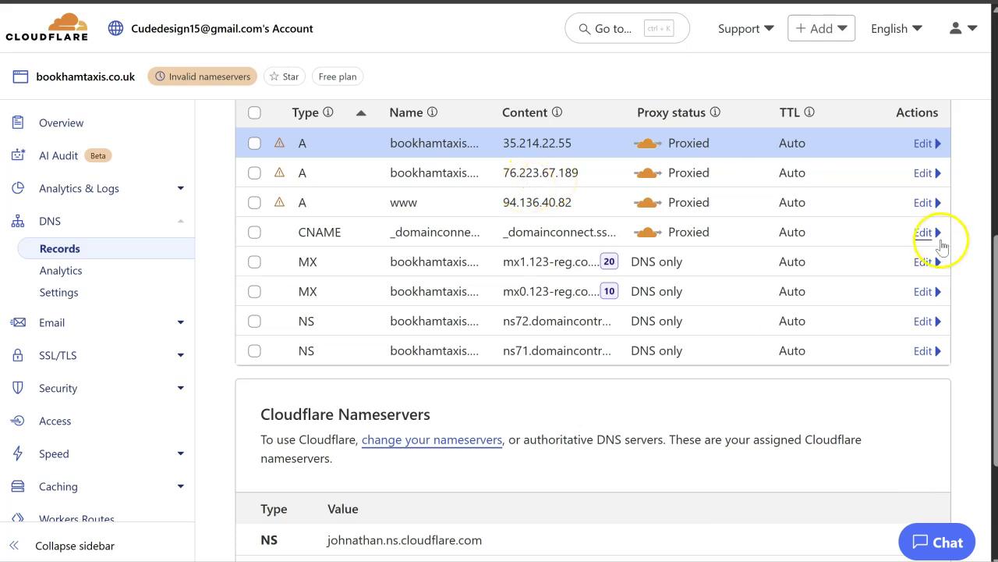
Step: Change the www A record from 94.136.40.82 to 35.214.22.55 and save it
click(922, 202)
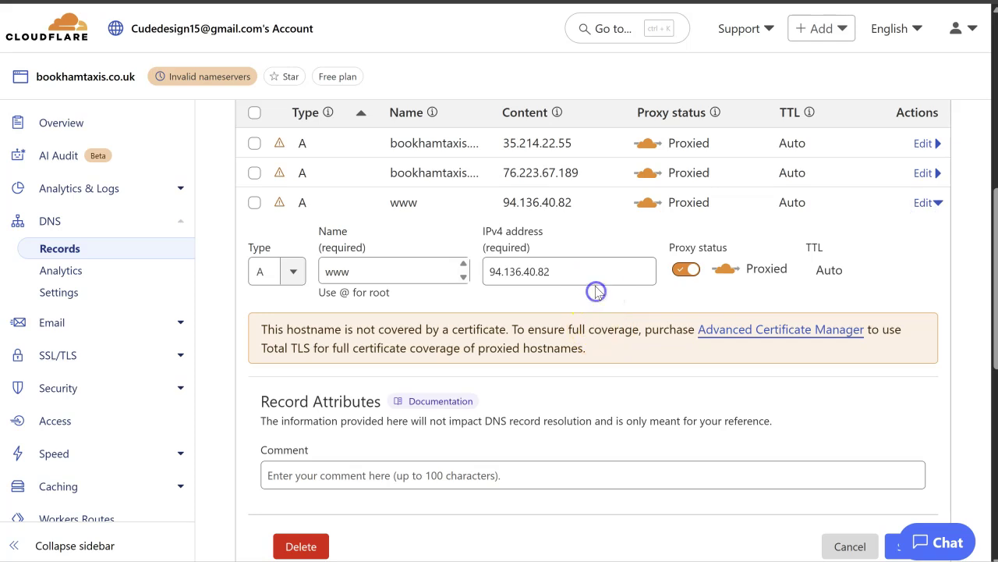
drag(595, 274, 466, 265)
key(ctrl+v)
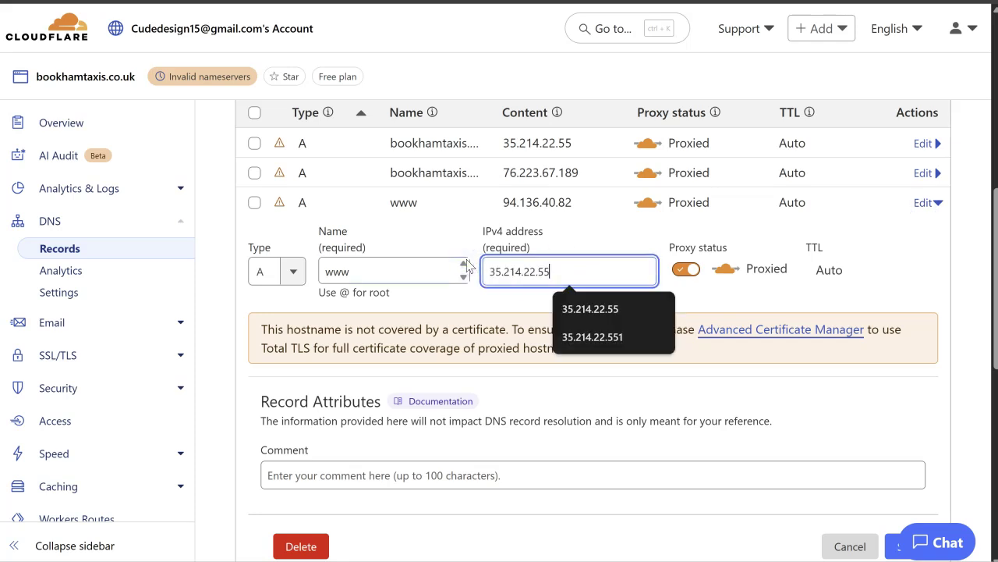
scroll(735, 267, down, 1)
click(909, 458)
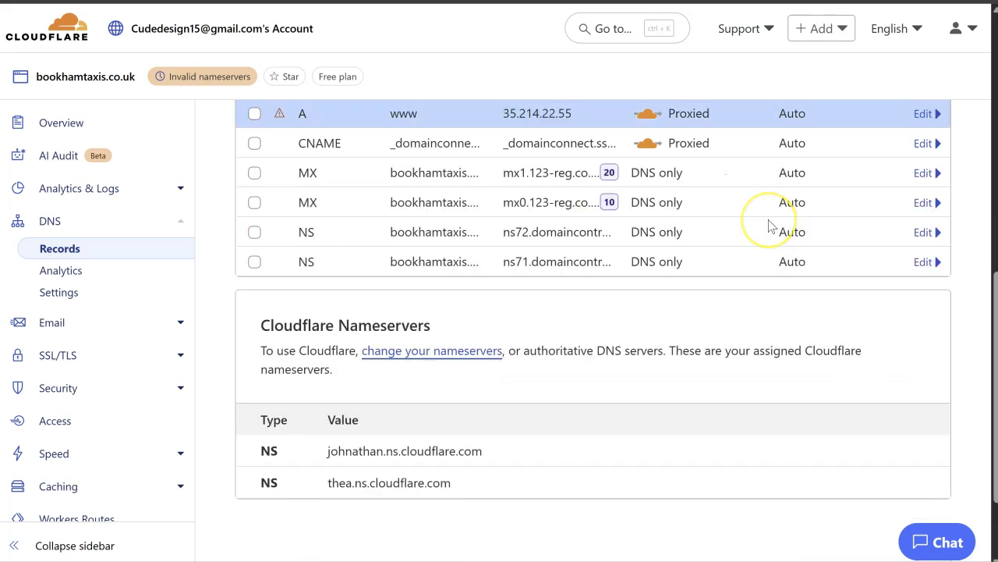
Step: Delete the extra A record pointing to 76.223.67.189
scroll(768, 223, up, 2)
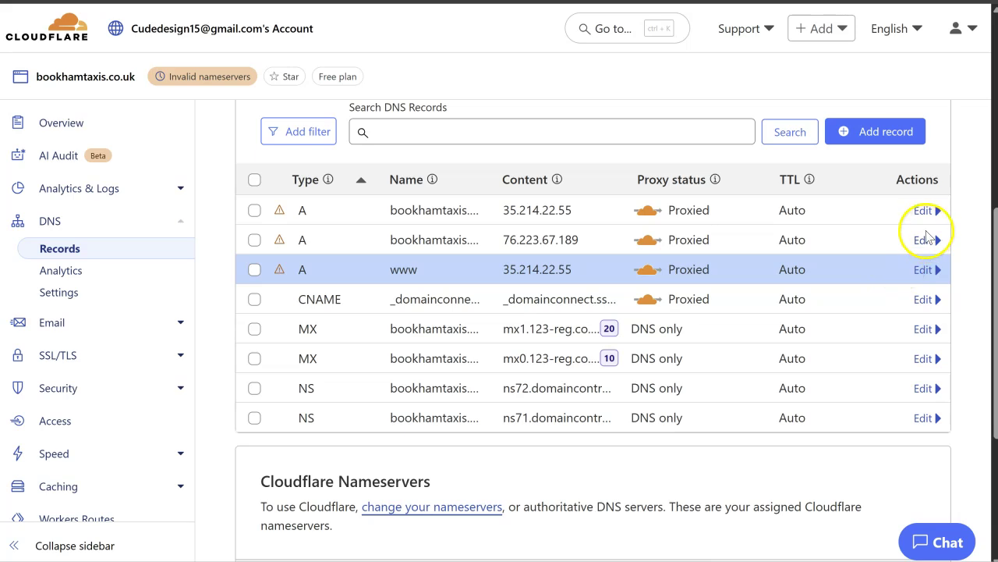
click(924, 241)
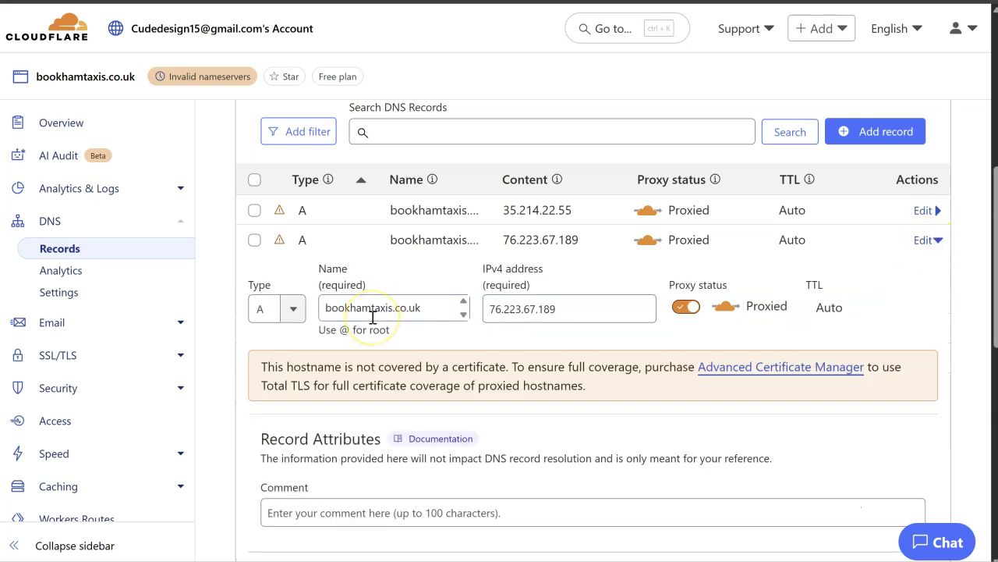
scroll(523, 402, down, 2)
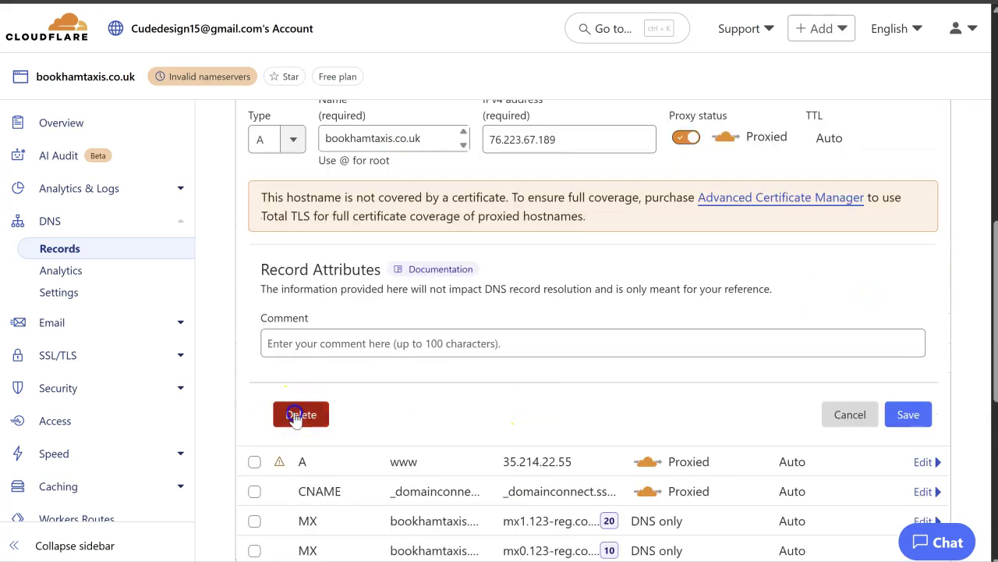
click(299, 419)
click(773, 360)
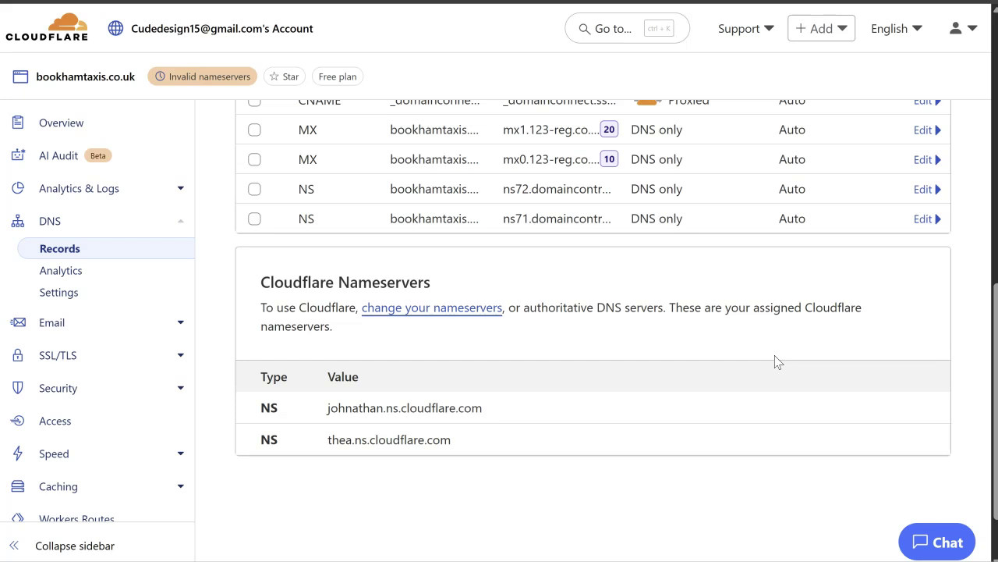
scroll(661, 231, up, 3)
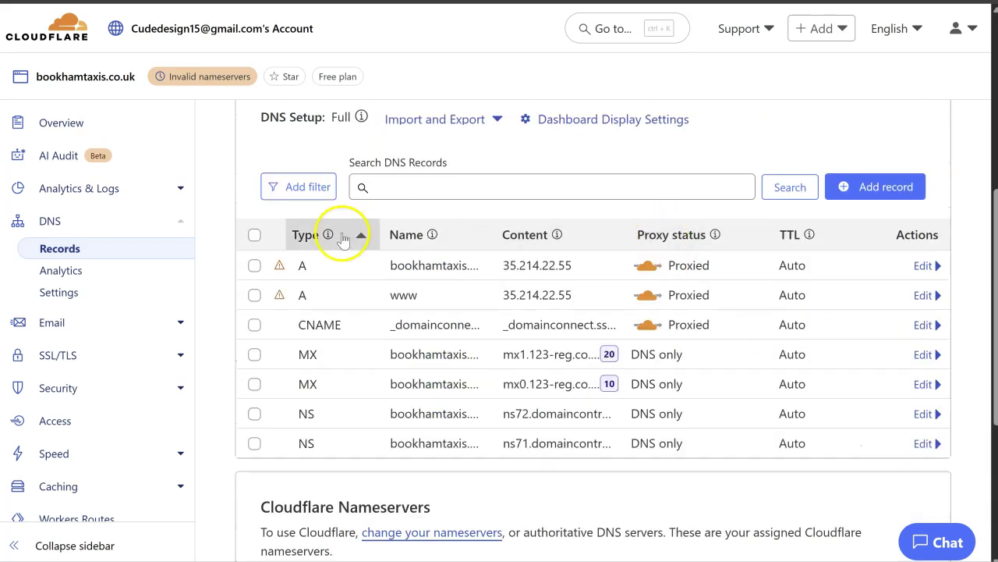
Step: Draft a new A record named www with IPv4 address 35.214.22.55, leaving it unsaved
click(879, 180)
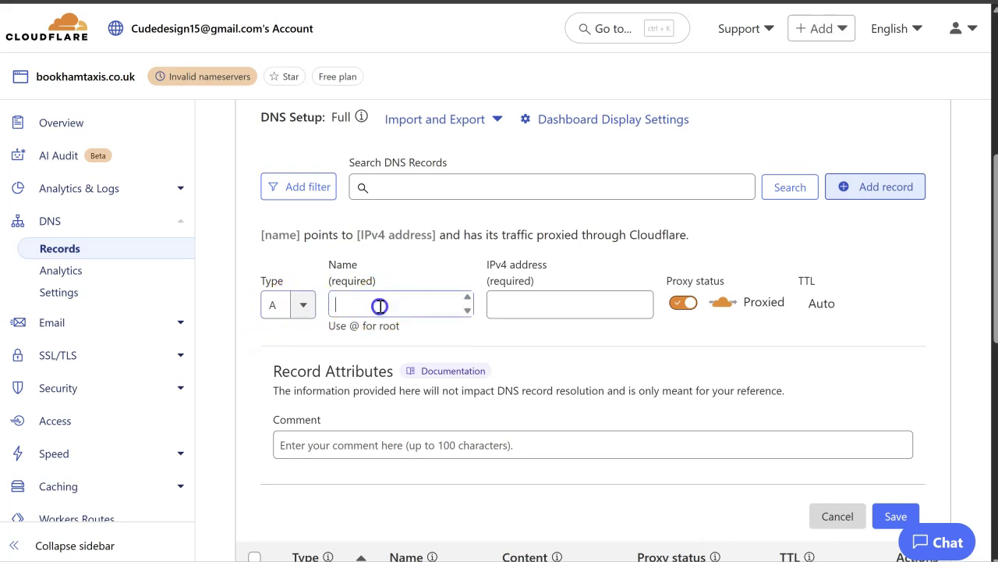
click(380, 305)
text(@)
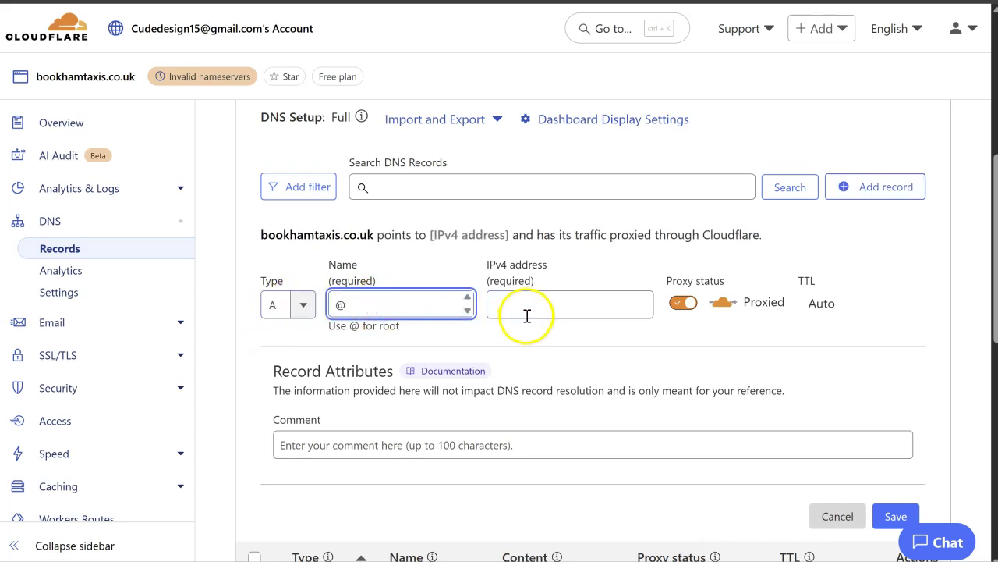
click(531, 312)
key(ctrl+v)
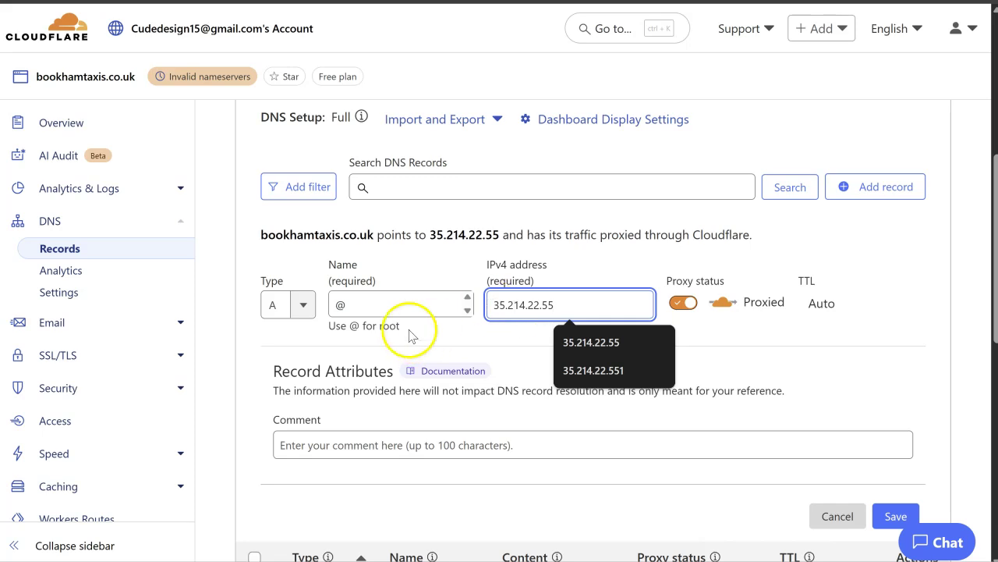
key(shift+Tab)
text(wwww)
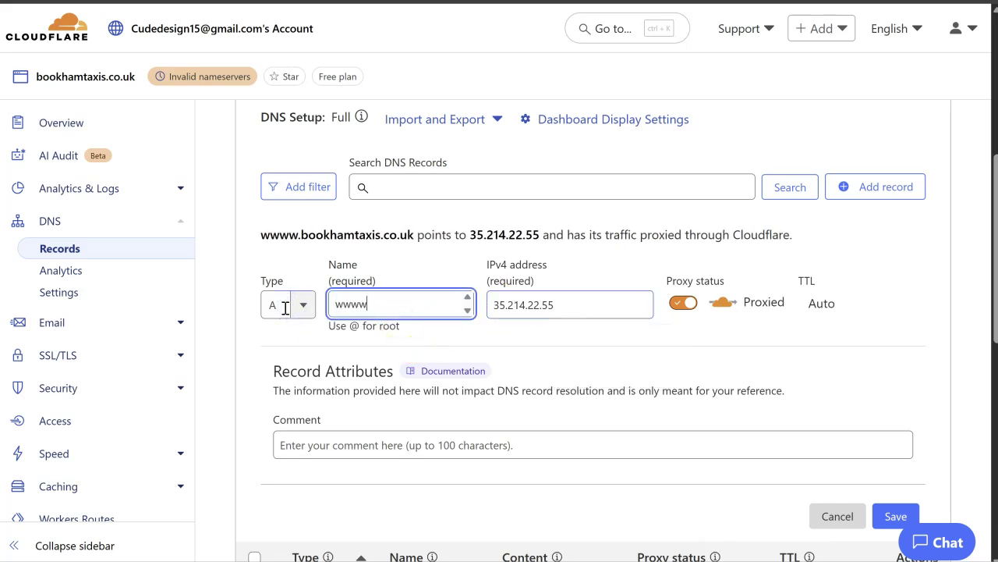
key(BackSpace)
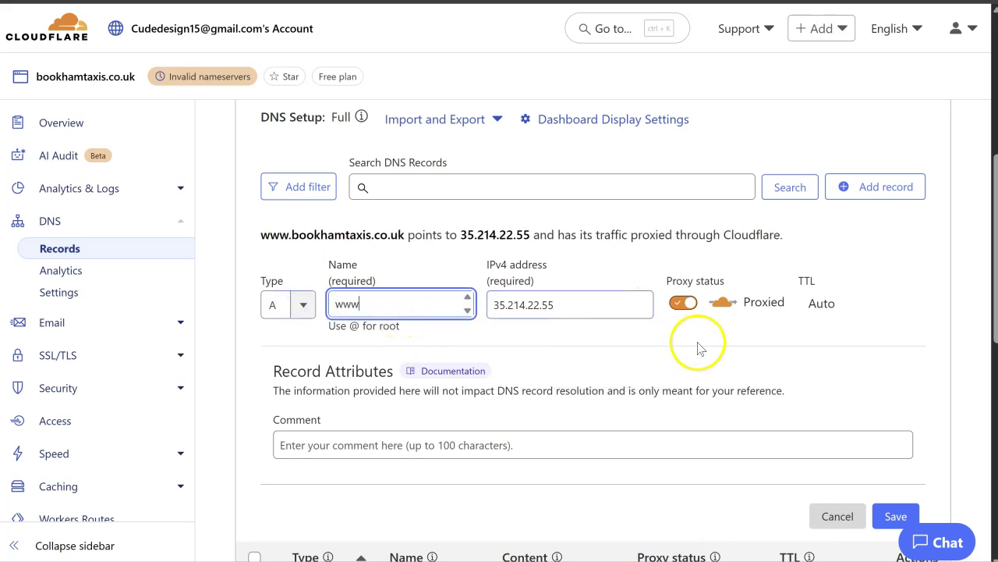
scroll(700, 346, down, 4)
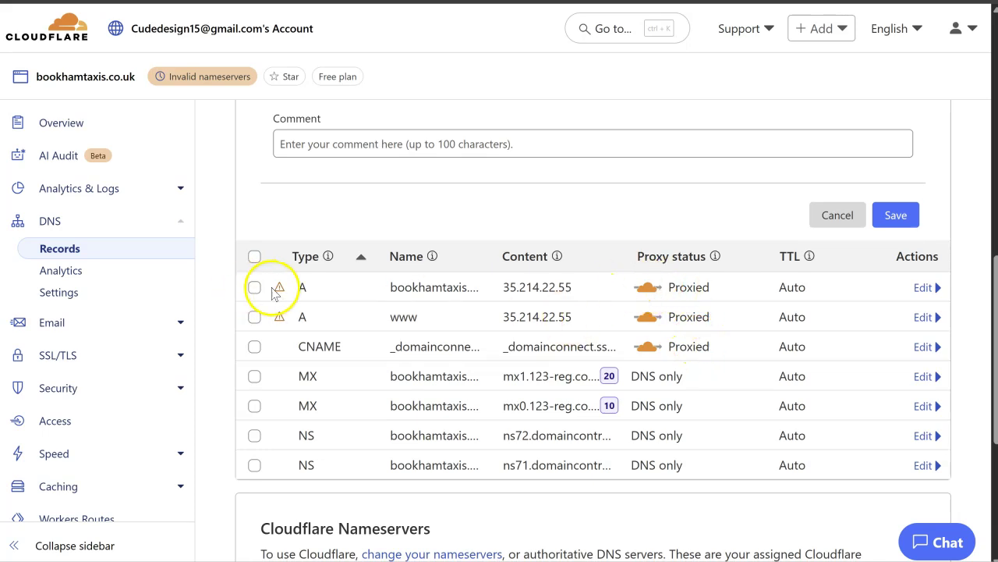
mouse_move(277, 291)
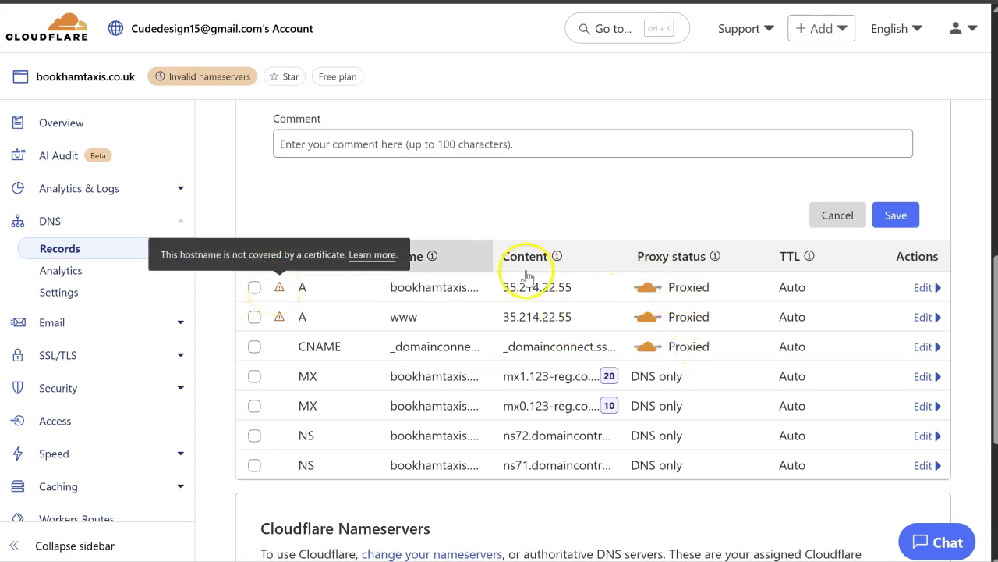
scroll(514, 266, up, 5)
scroll(820, 331, down, 5)
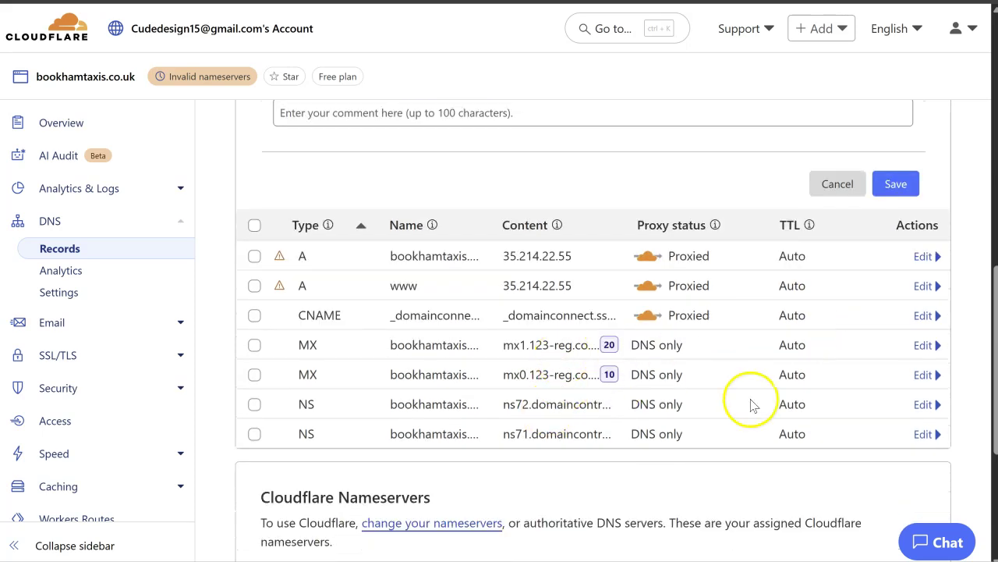
scroll(749, 401, down, 1)
Step: Delete the ns72 and ns71 NS records
click(919, 326)
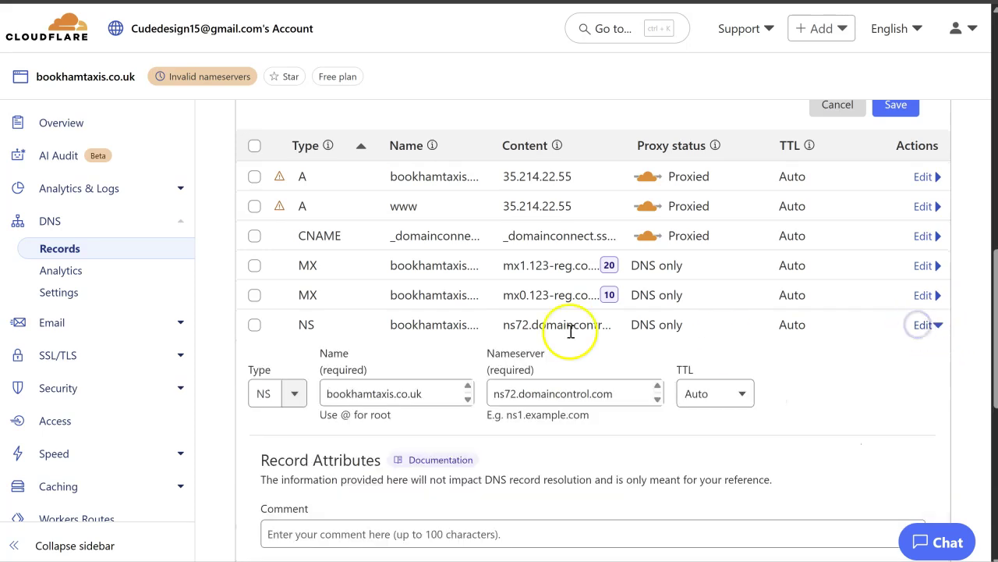
scroll(537, 326, down, 1)
click(301, 527)
click(762, 361)
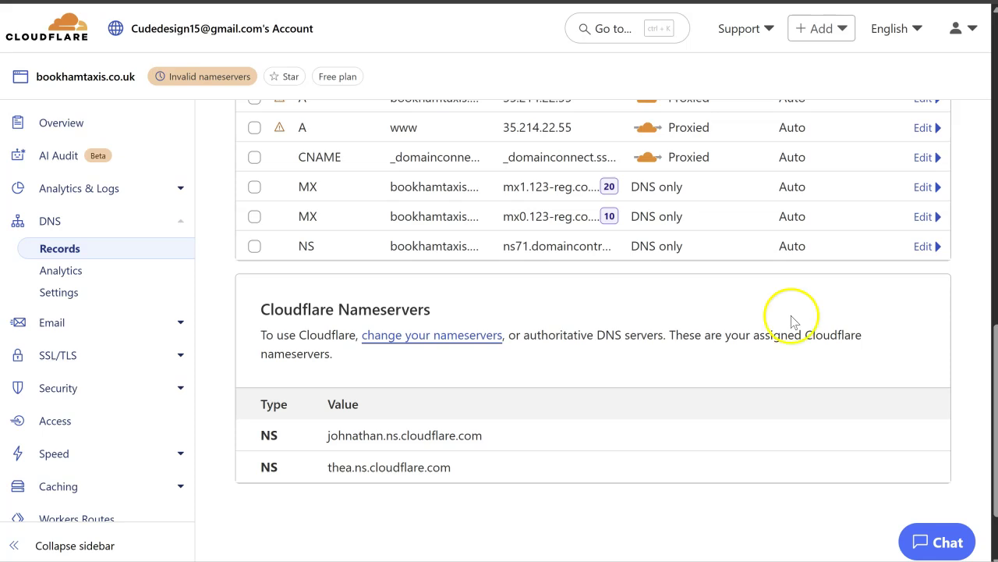
click(921, 248)
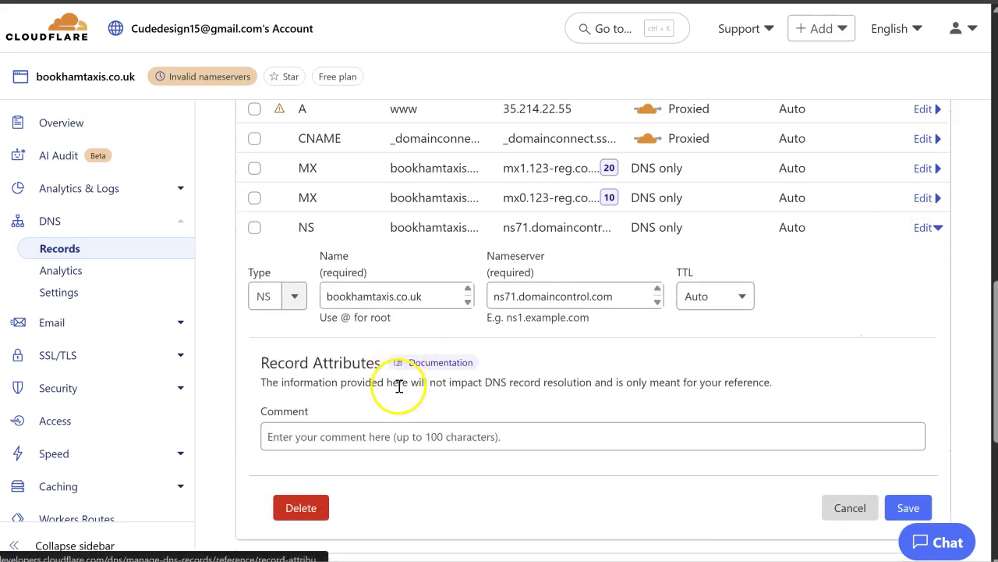
click(301, 507)
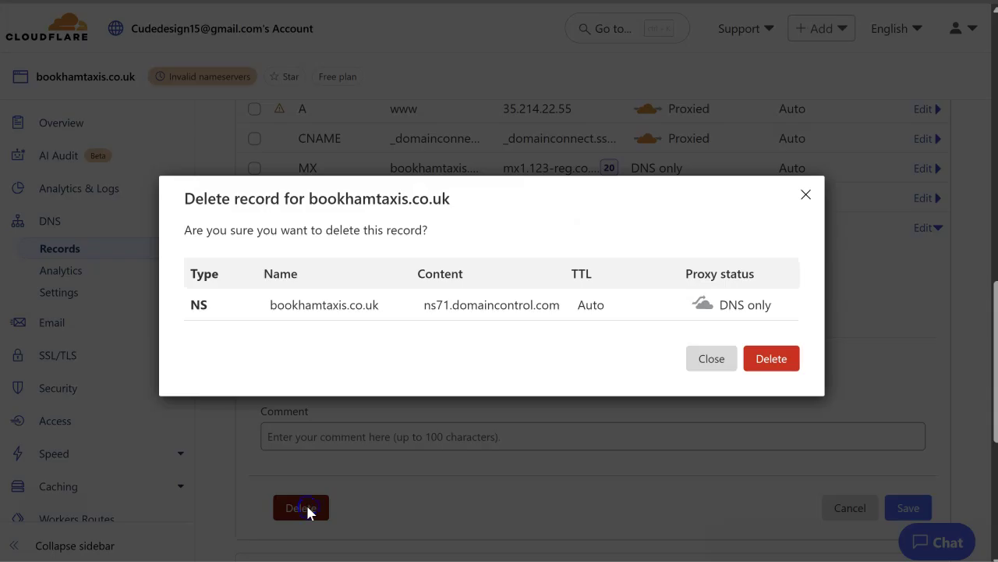
click(774, 365)
Step: Delete the _domainconnect CNAME record
scroll(778, 370, up, 2)
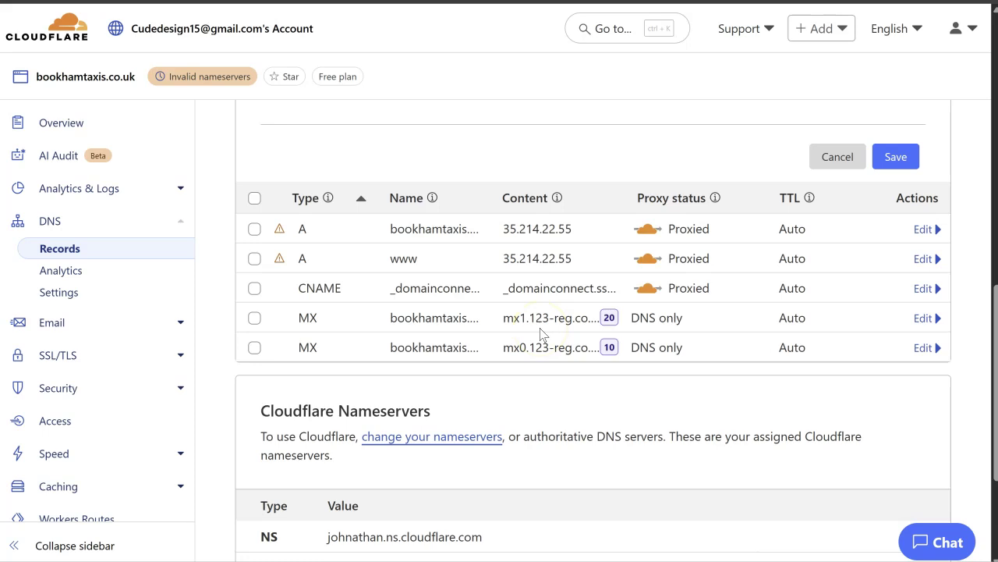
click(923, 288)
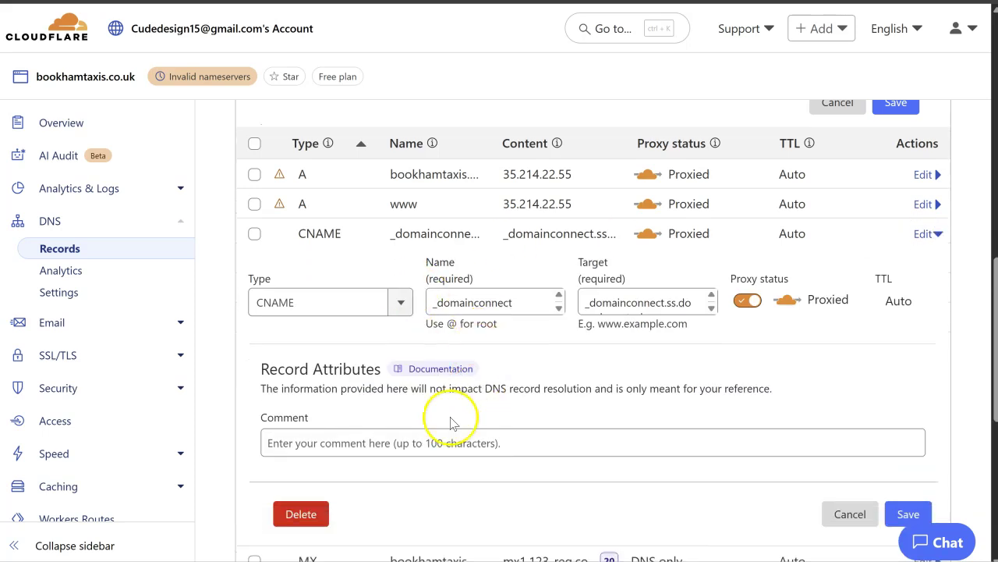
click(300, 514)
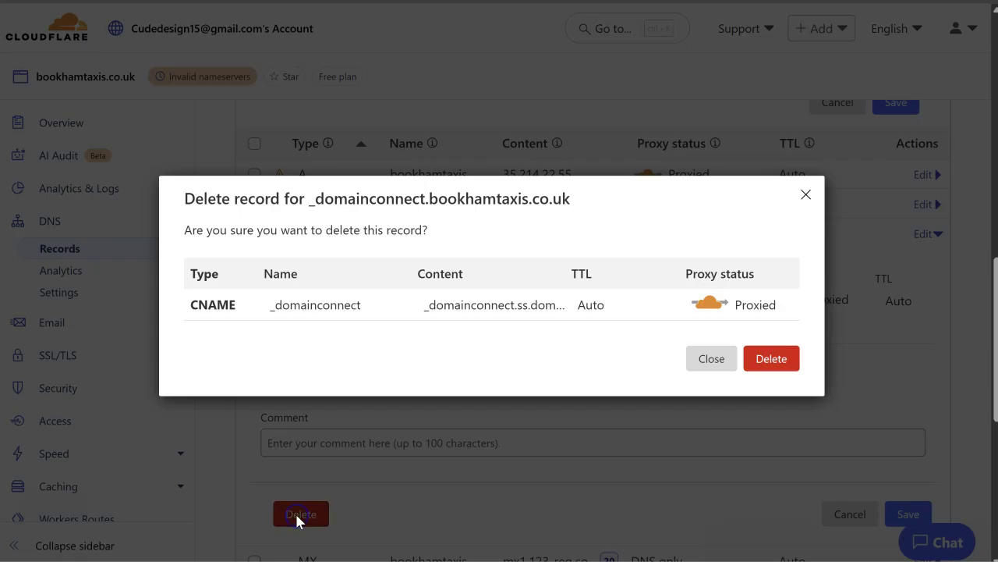
click(782, 373)
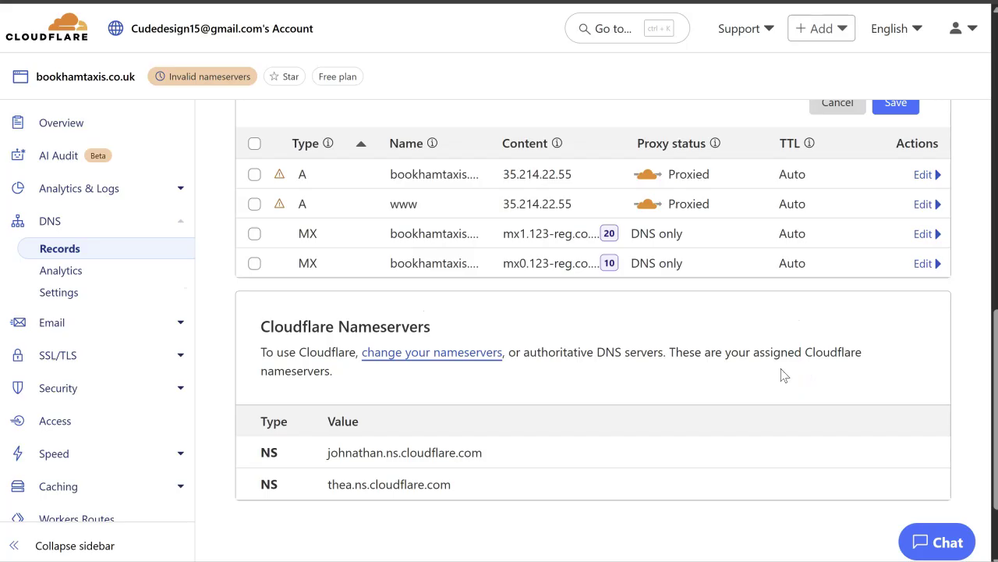
scroll(784, 376, up, 2)
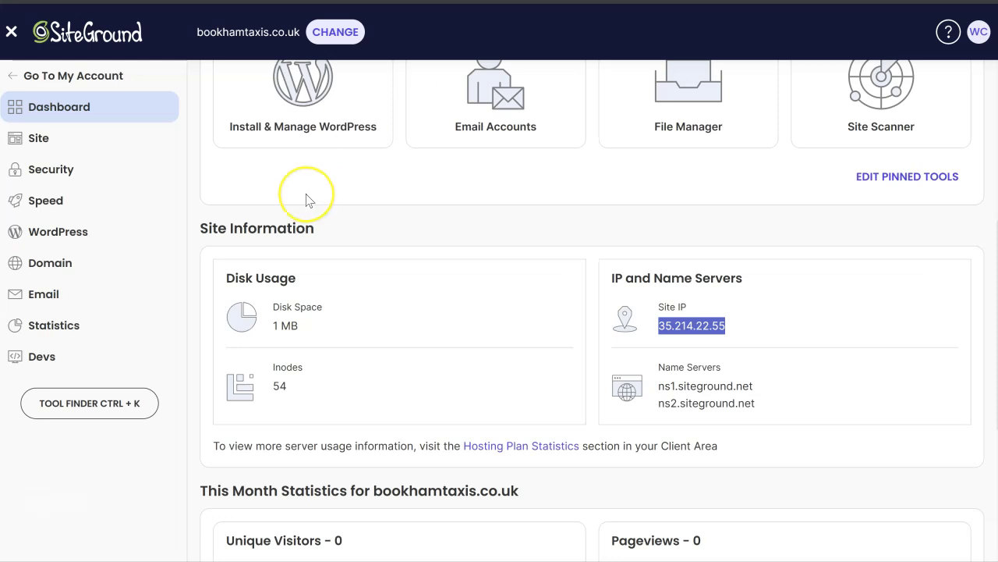
scroll(305, 196, up, 2)
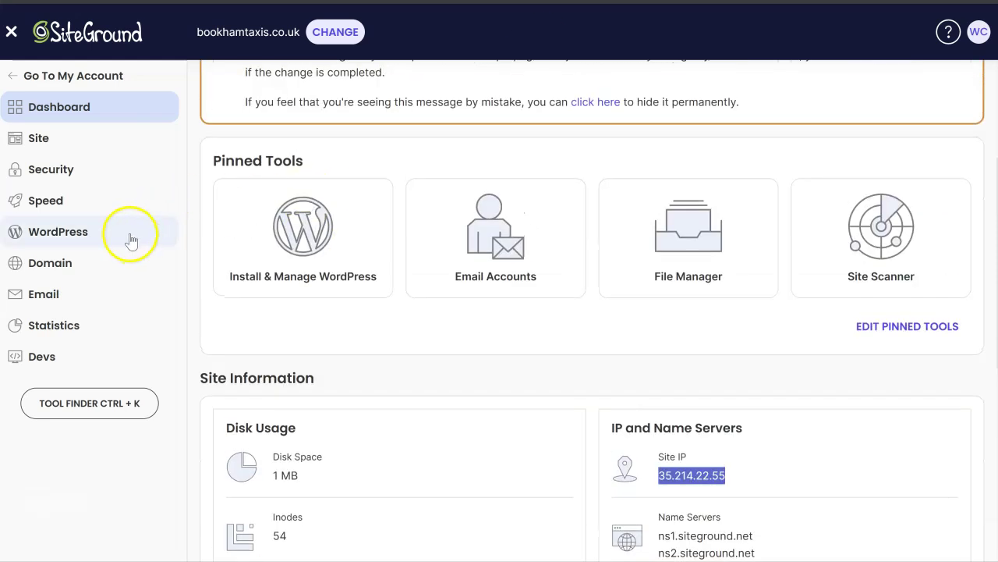
click(74, 298)
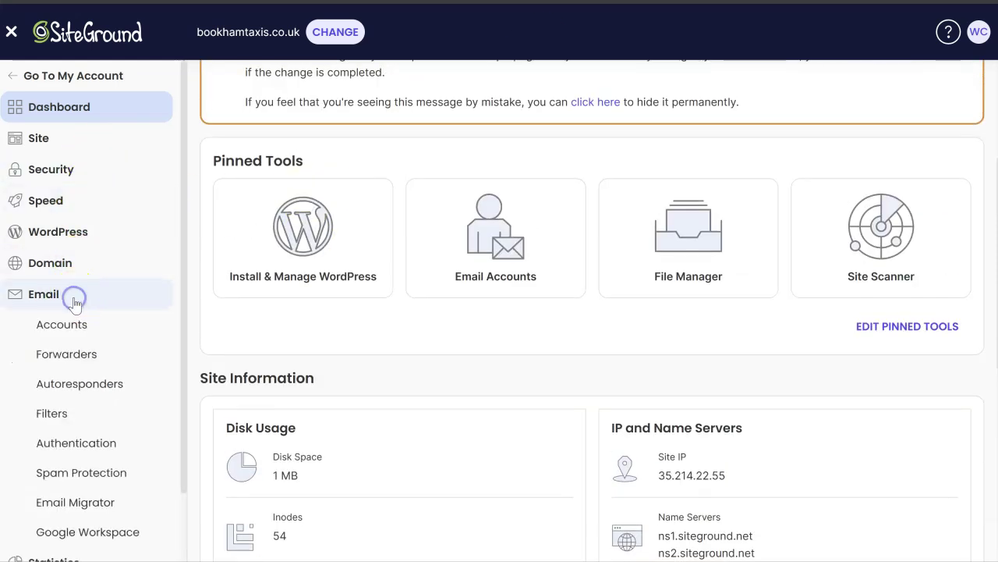
scroll(109, 332, down, 1)
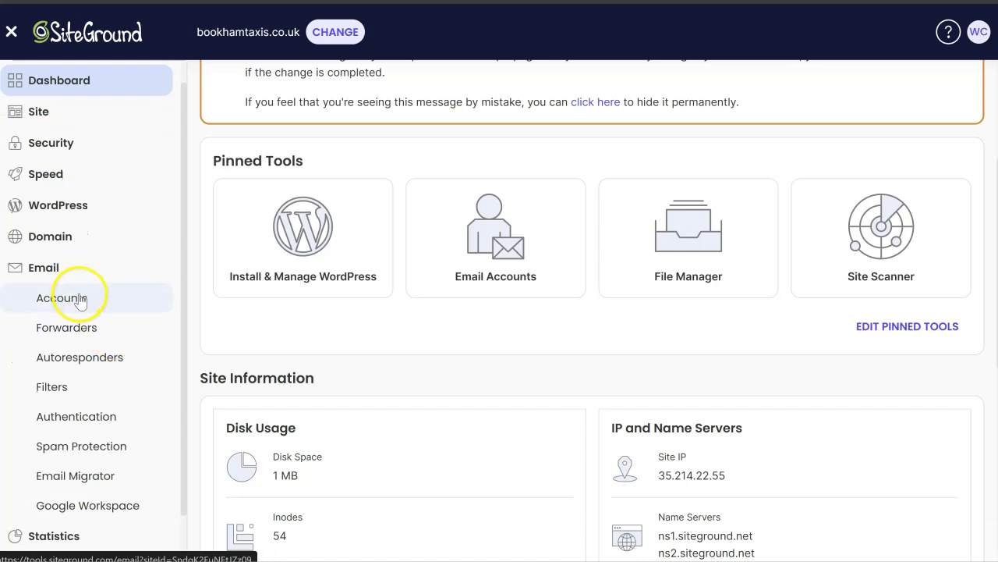
scroll(82, 308, down, 2)
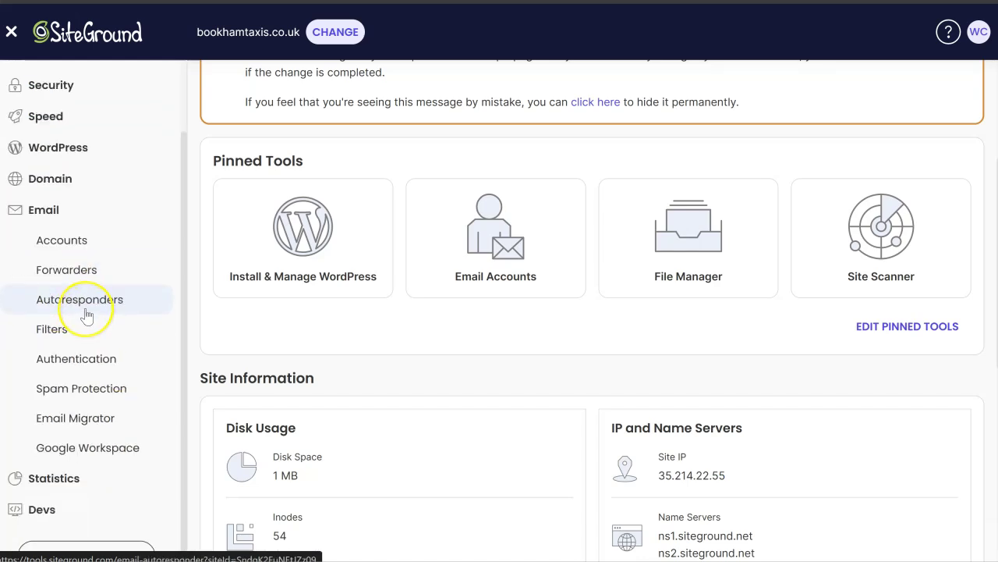
click(69, 179)
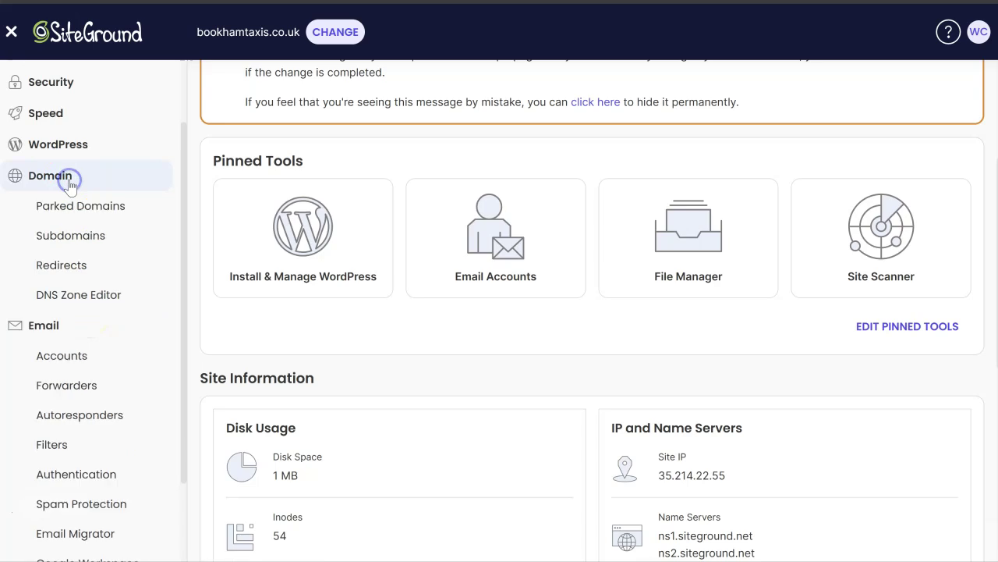
click(101, 300)
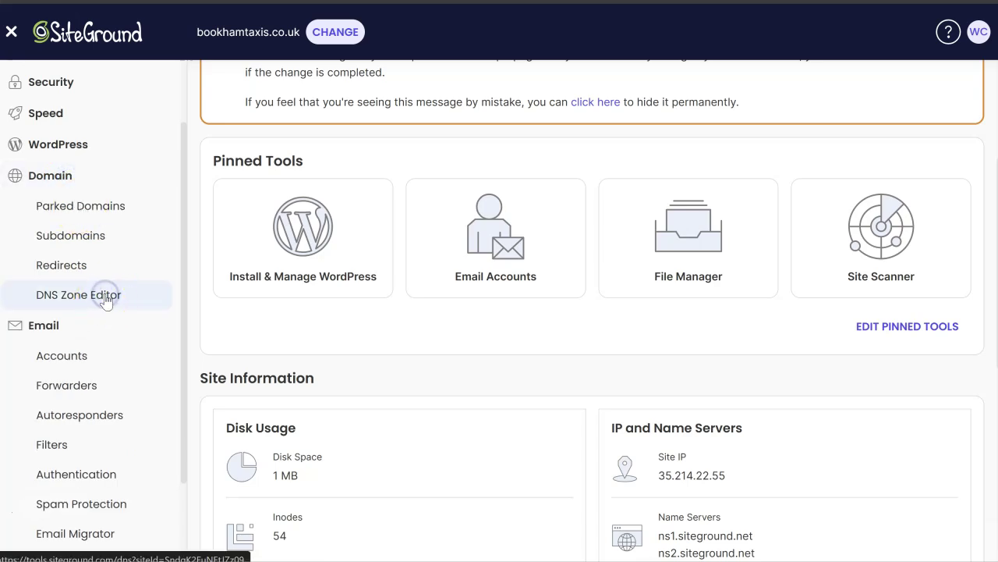
click(107, 300)
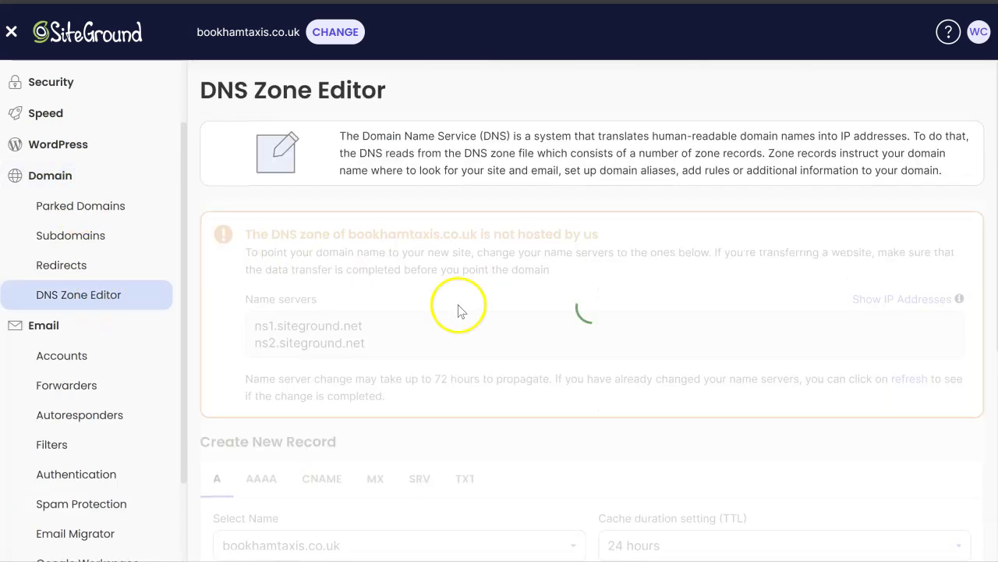
scroll(460, 305, down, 3)
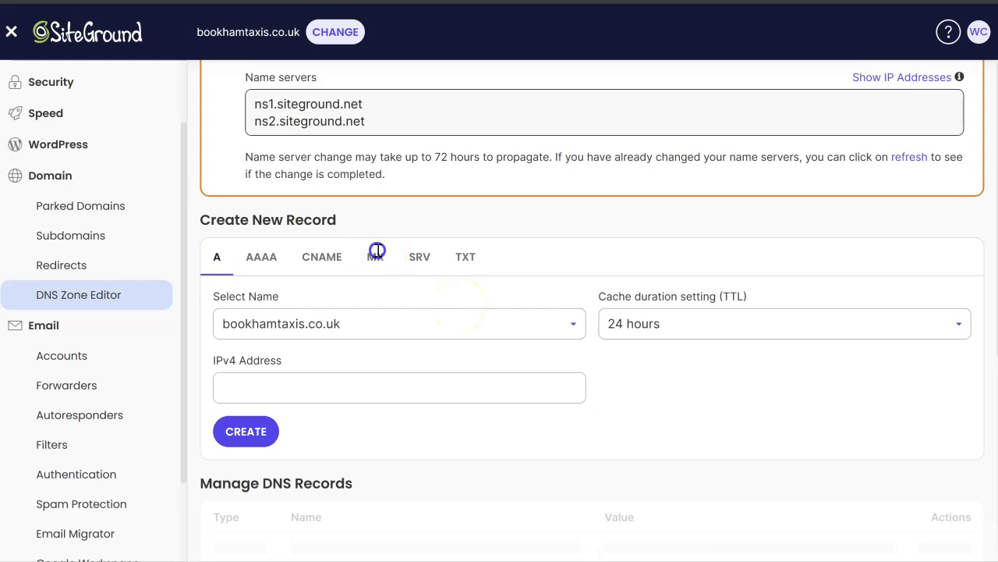
scroll(377, 257, down, 2)
click(374, 148)
scroll(501, 252, down, 1)
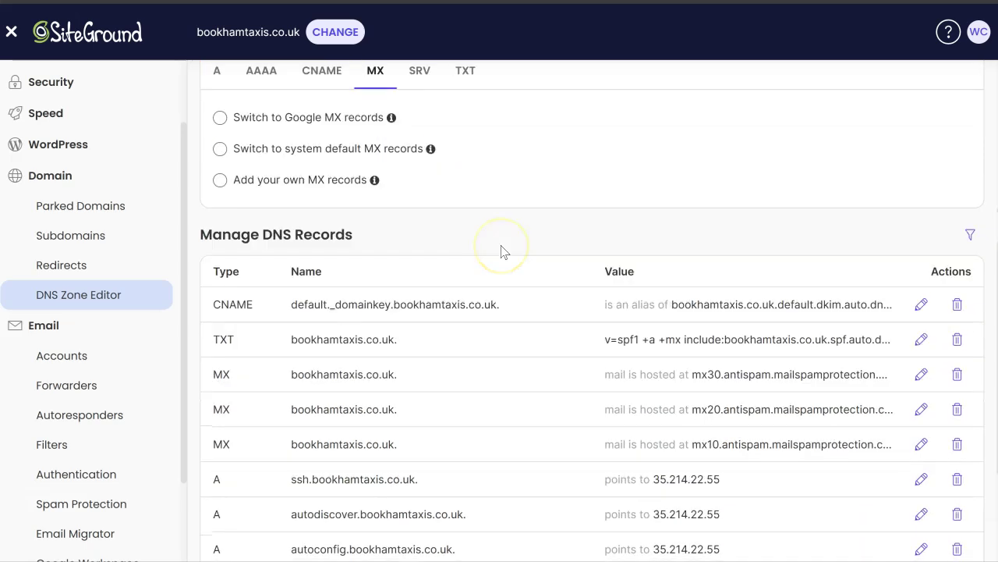
scroll(502, 251, down, 1)
scroll(501, 251, down, 1)
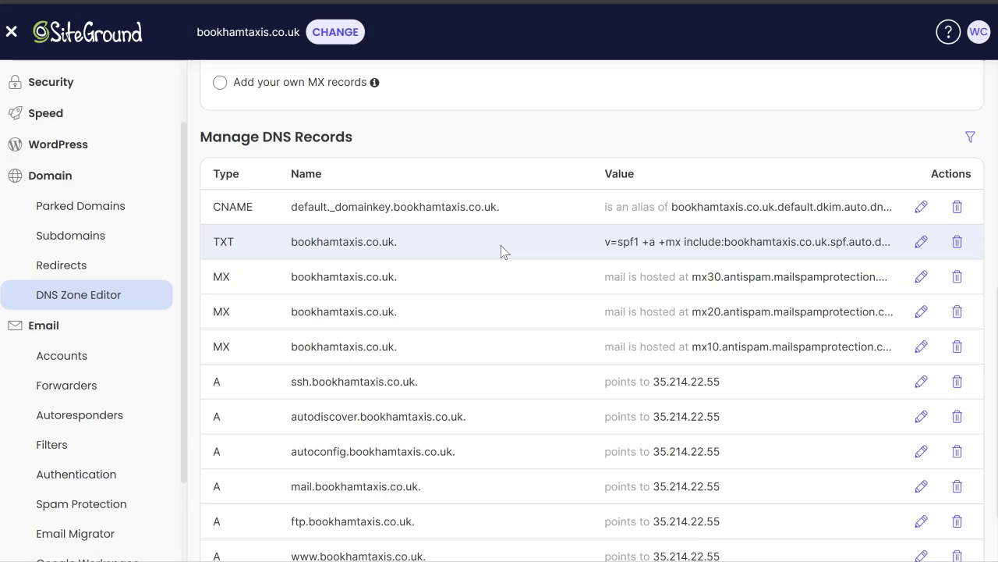
scroll(501, 245, down, 1)
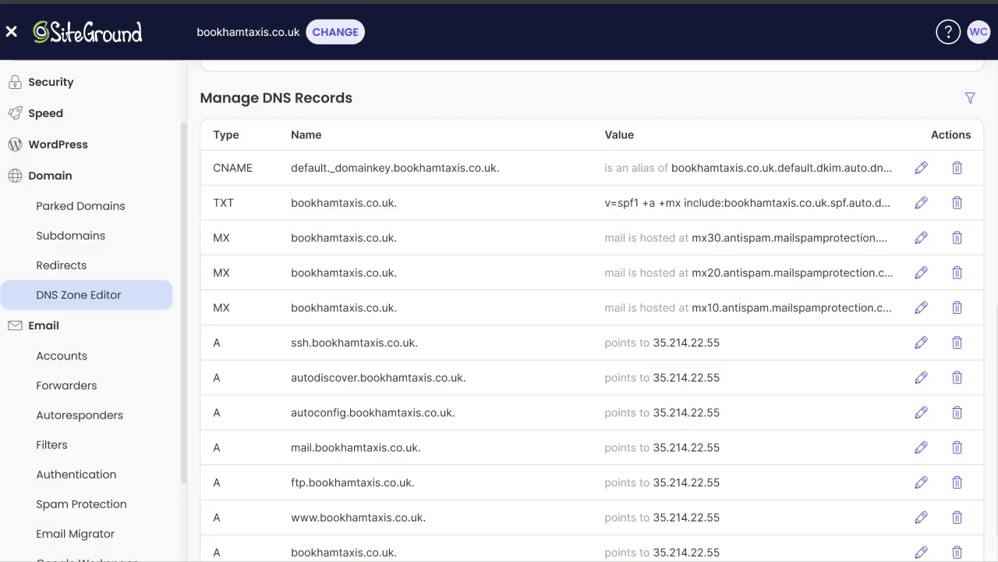
key(ctrl+Tab)
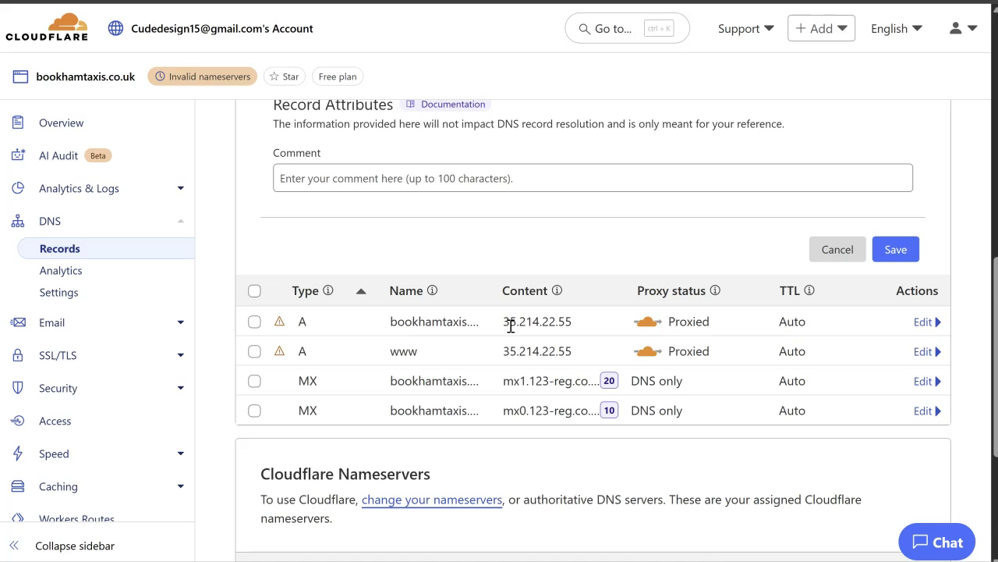
Step: Go to the bookhamtaxis.co.uk Overview showing the nameserver update prompt
scroll(67, 123, up, 3)
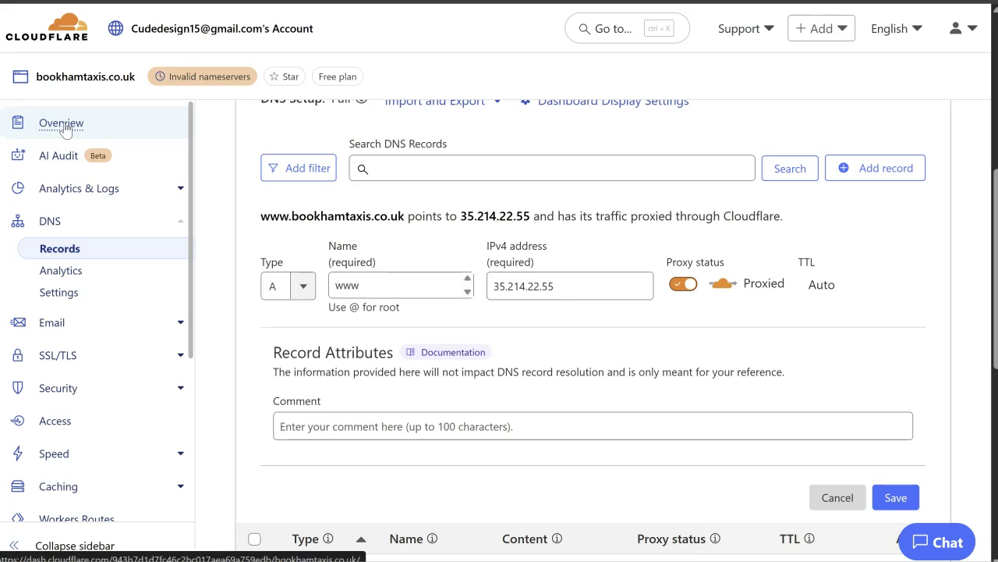
click(65, 126)
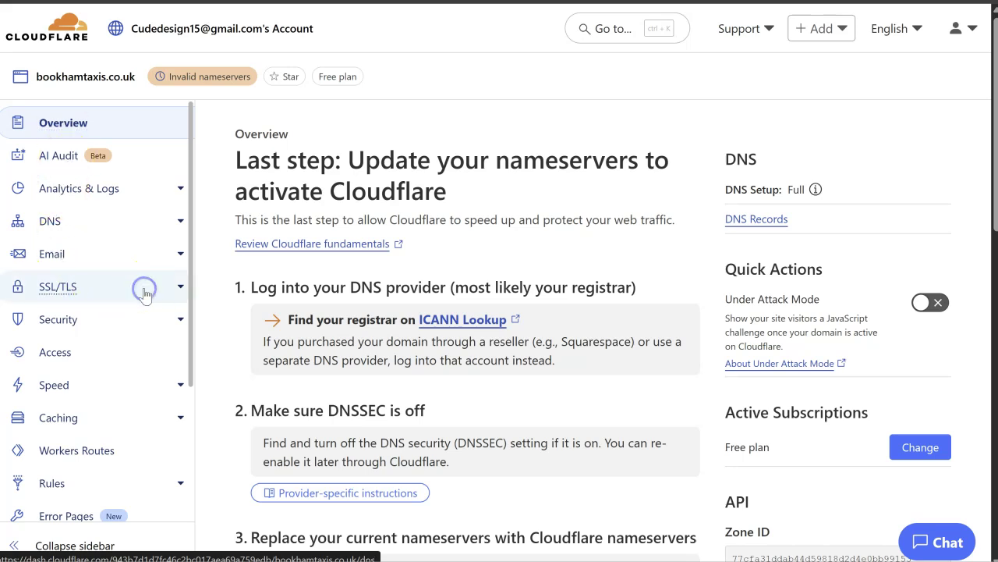
Step: Verify SSL/TLS encryption mode is Full (automatic), then go back to the domain Overview
click(179, 290)
click(70, 338)
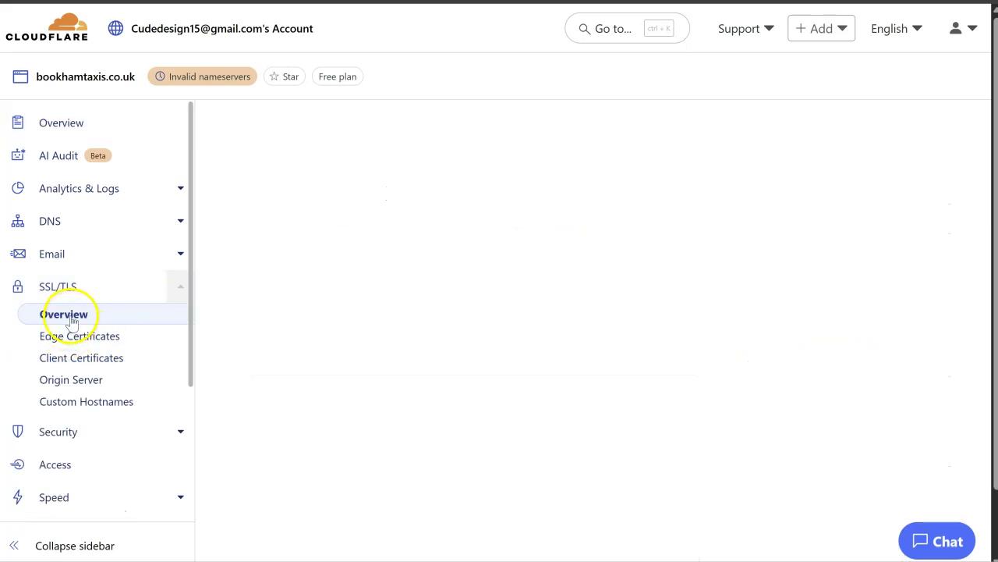
click(69, 317)
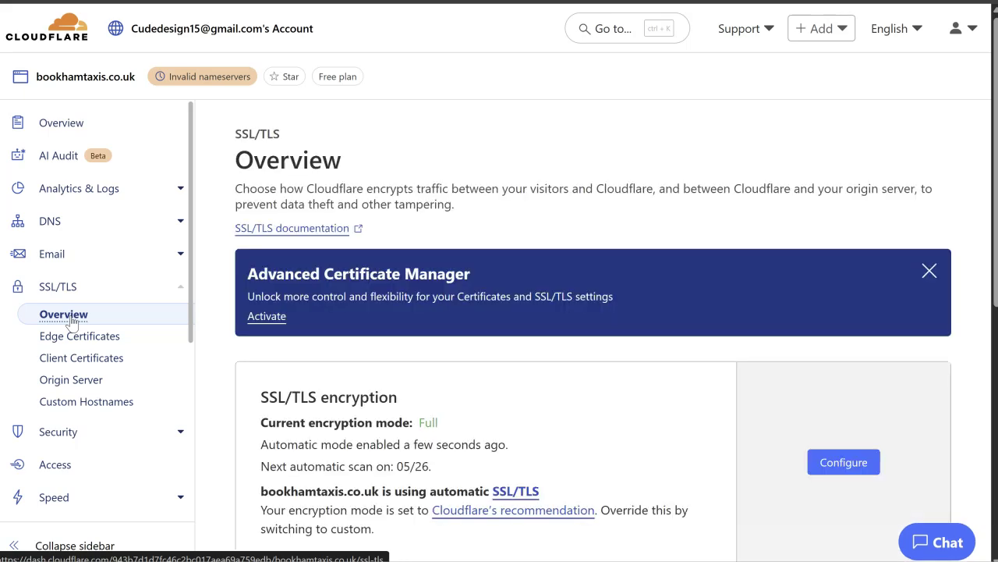
scroll(506, 296, down, 2)
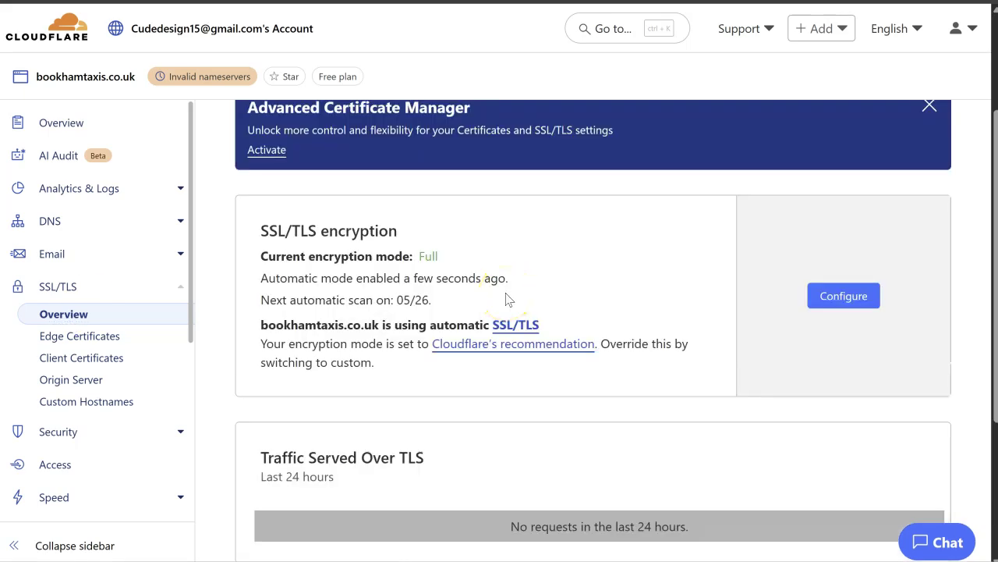
scroll(507, 300, down, 2)
scroll(506, 296, up, 1)
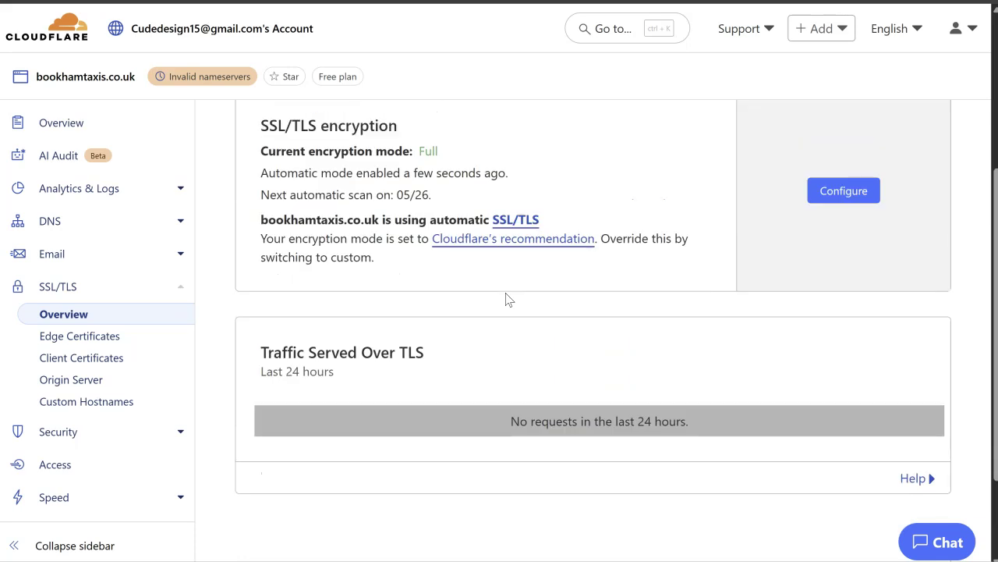
scroll(505, 297, up, 1)
scroll(505, 299, up, 2)
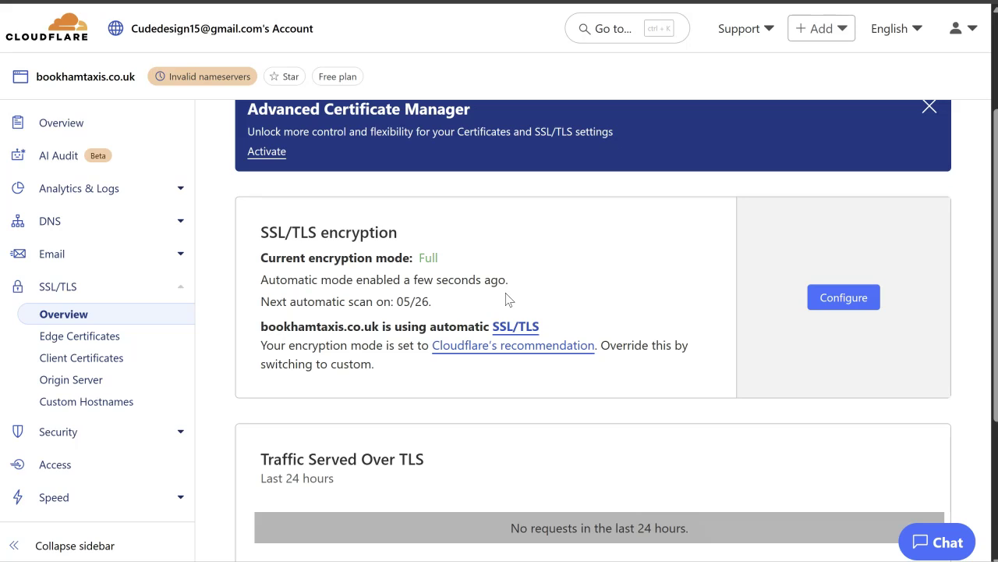
scroll(506, 298, up, 2)
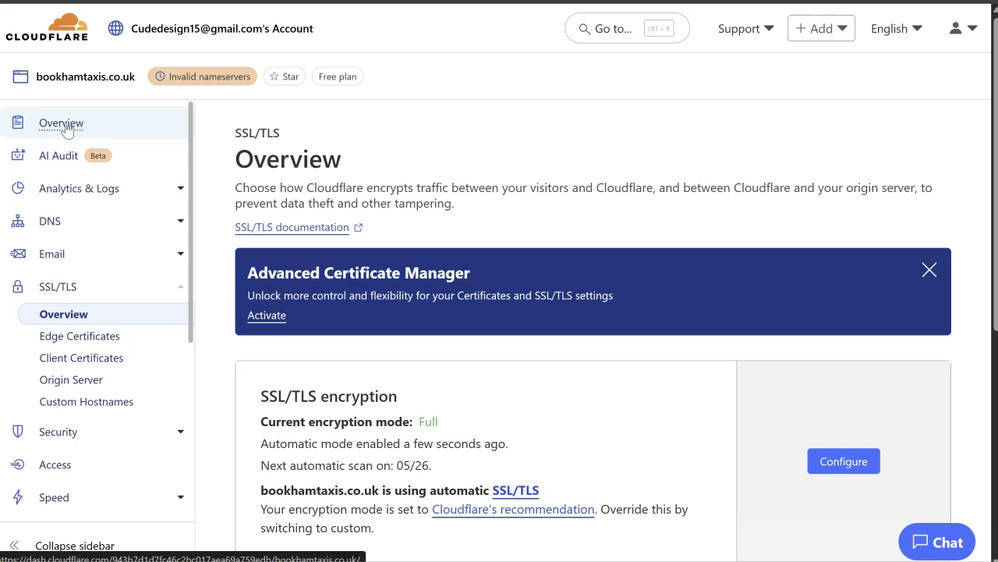
click(62, 123)
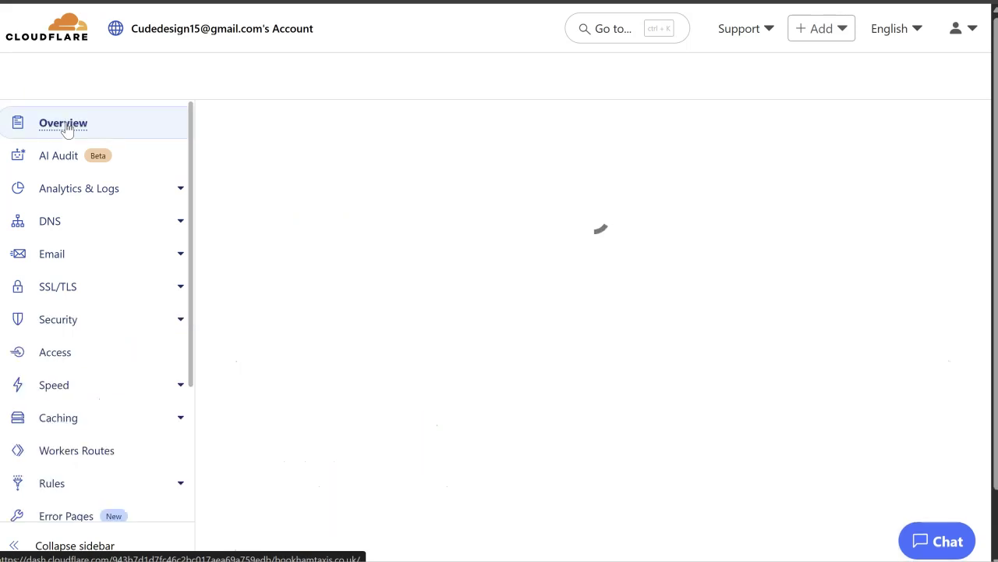